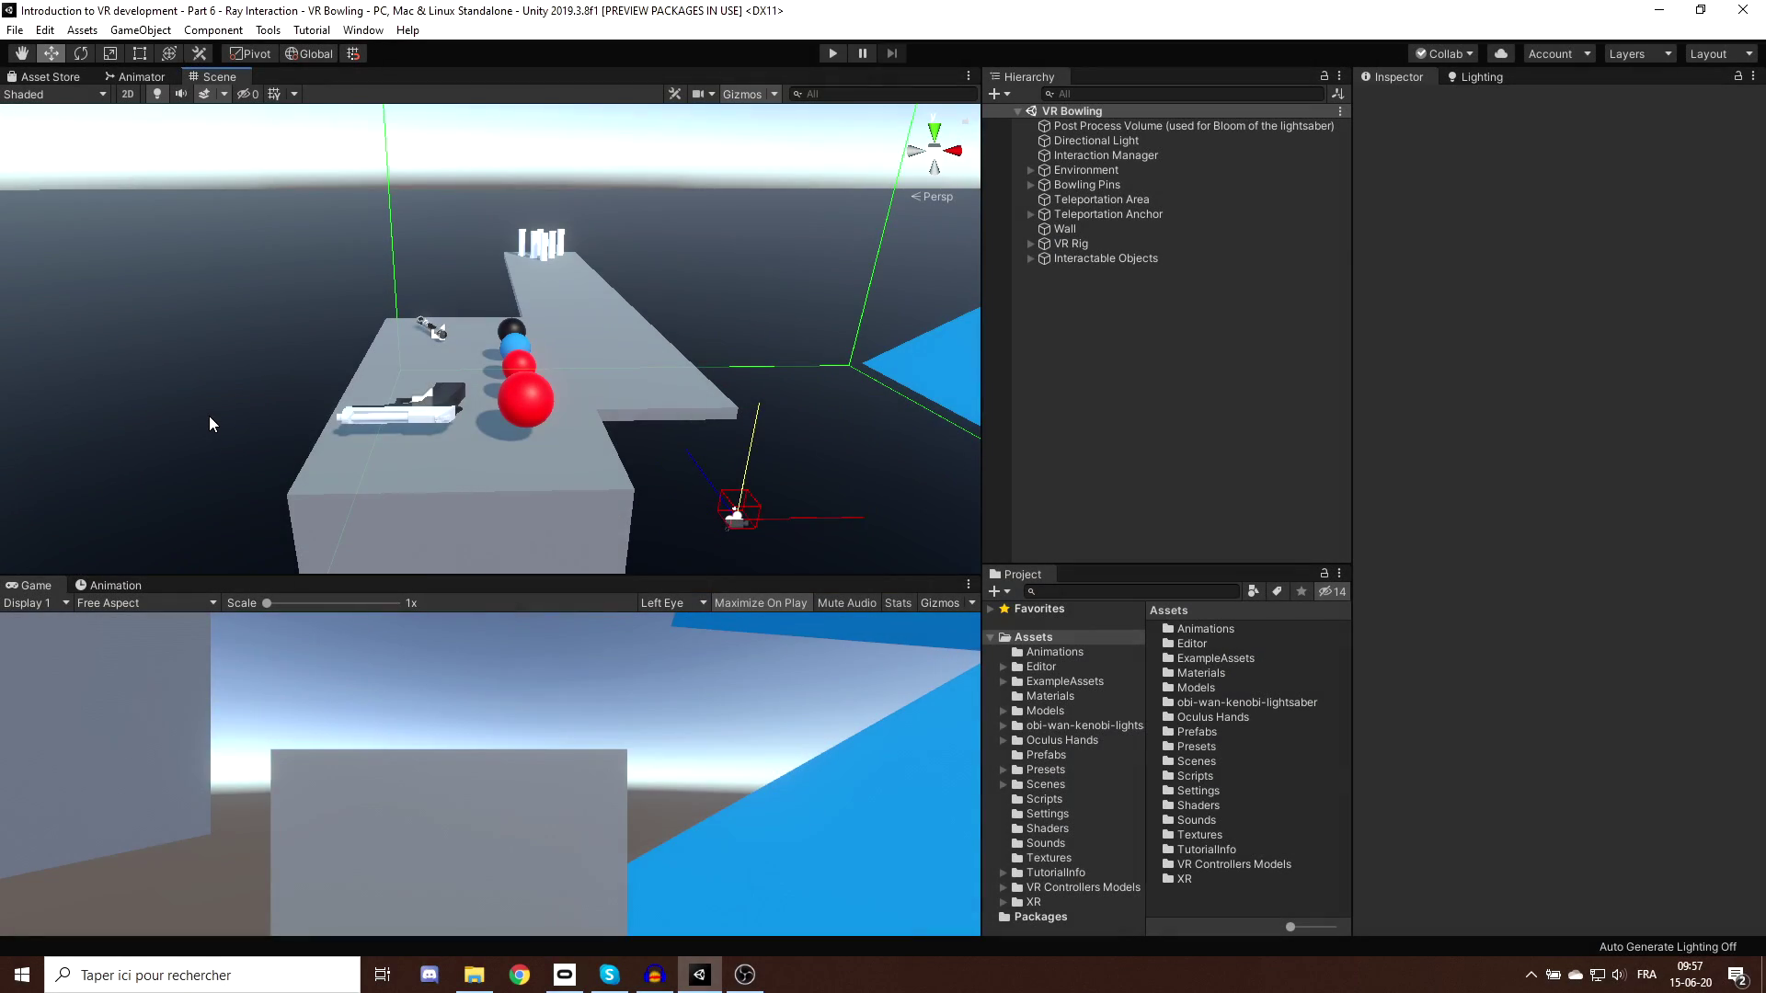
# Orbit the VR Bowling Scene view toward the blue stairs.
pyautogui.moveTo(208, 416); pyautogui.dragTo(571, 439, button='right')
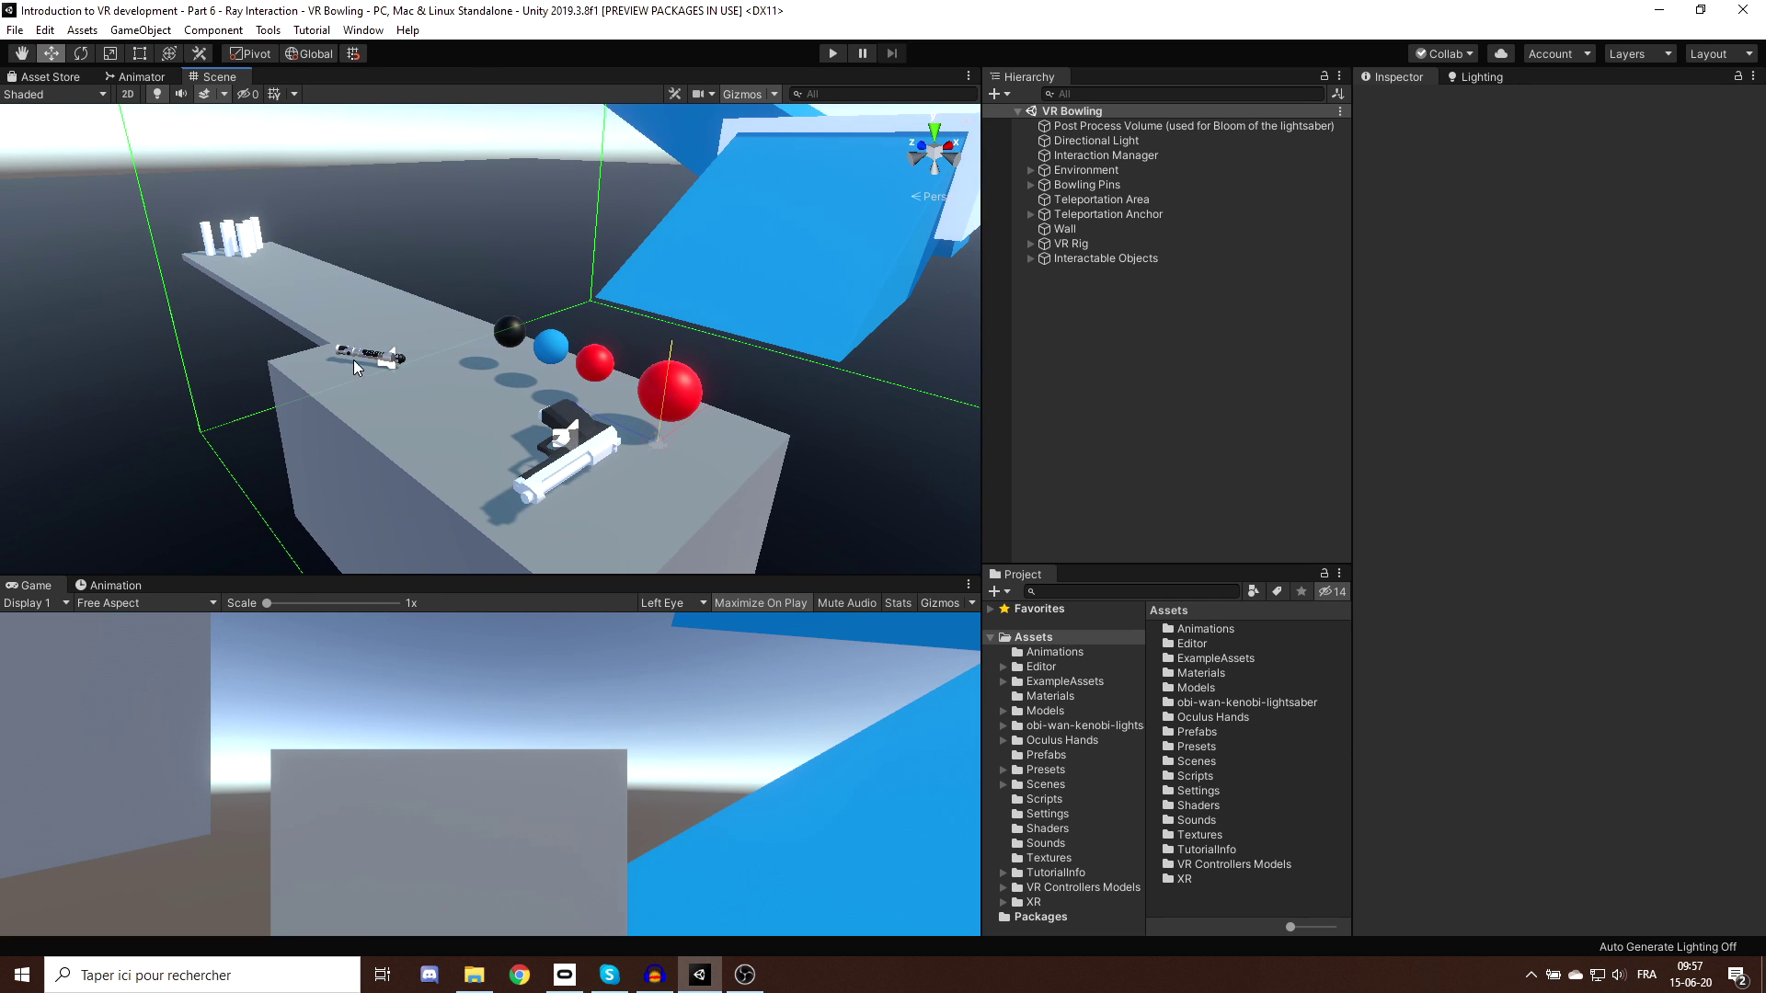
# Create an XR Ray Interactor object in the Hierarchy and select it.
pyautogui.moveTo(425, 243); pyautogui.dragTo(611, 361, button='right')
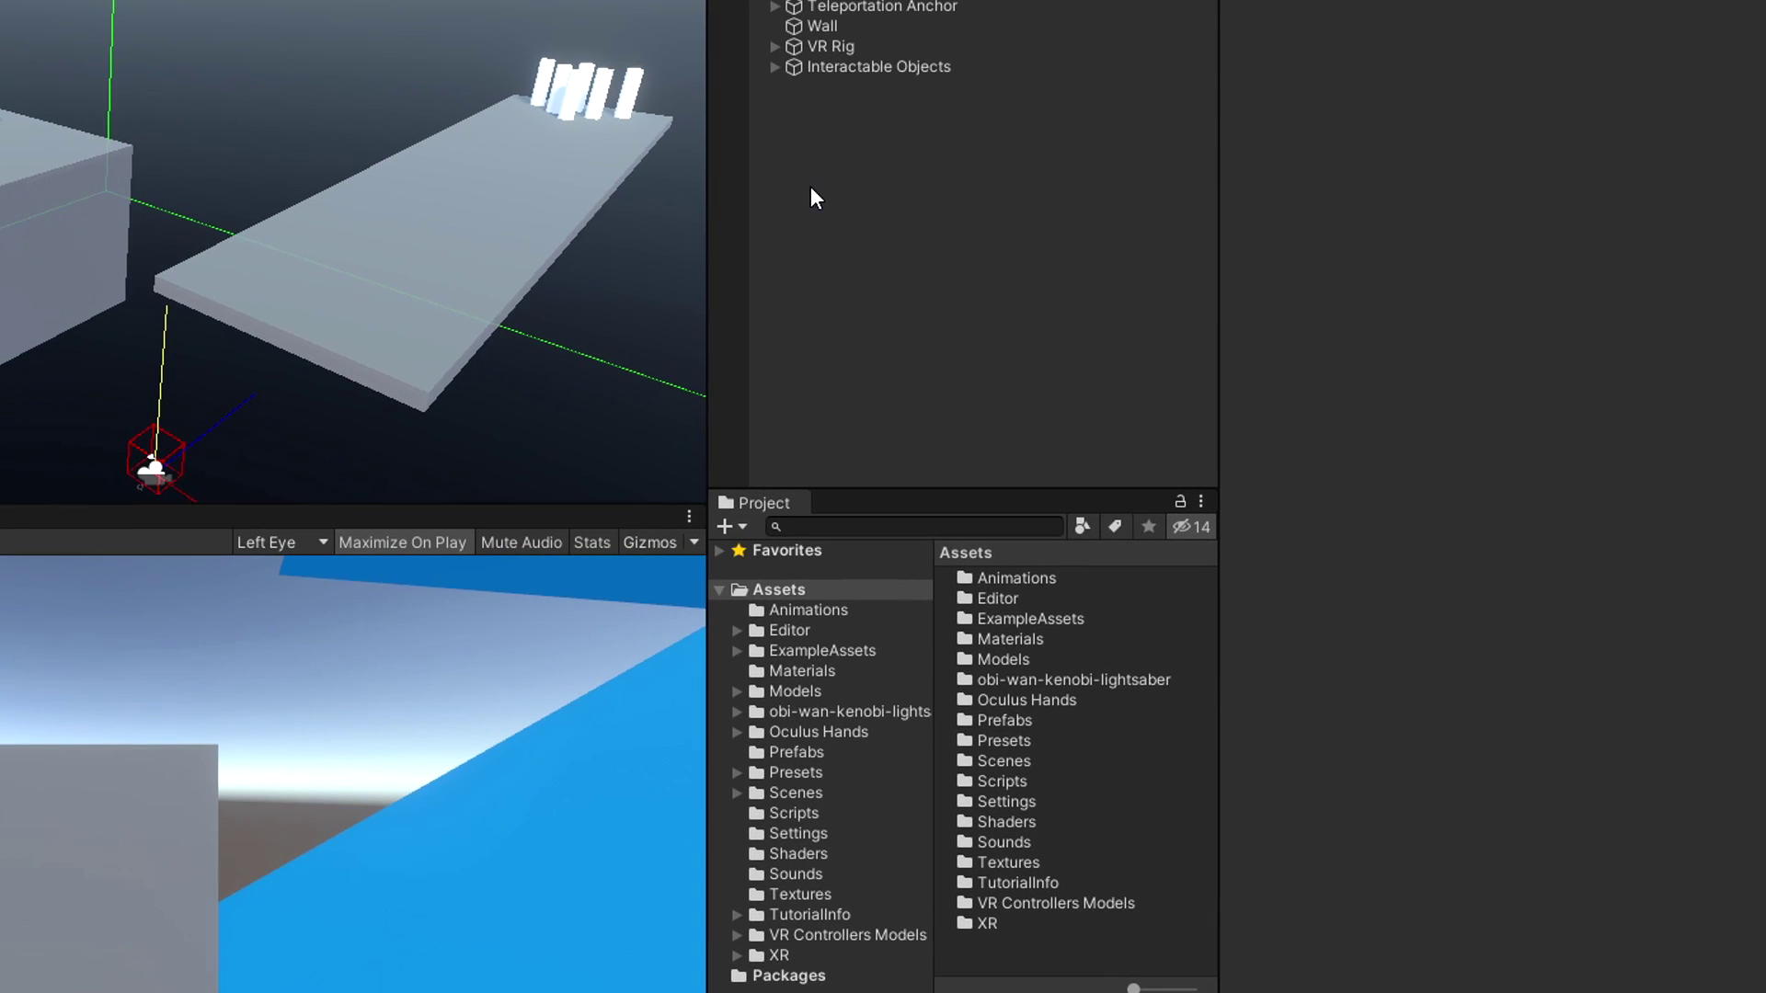
pyautogui.rightClick(1058, 346)
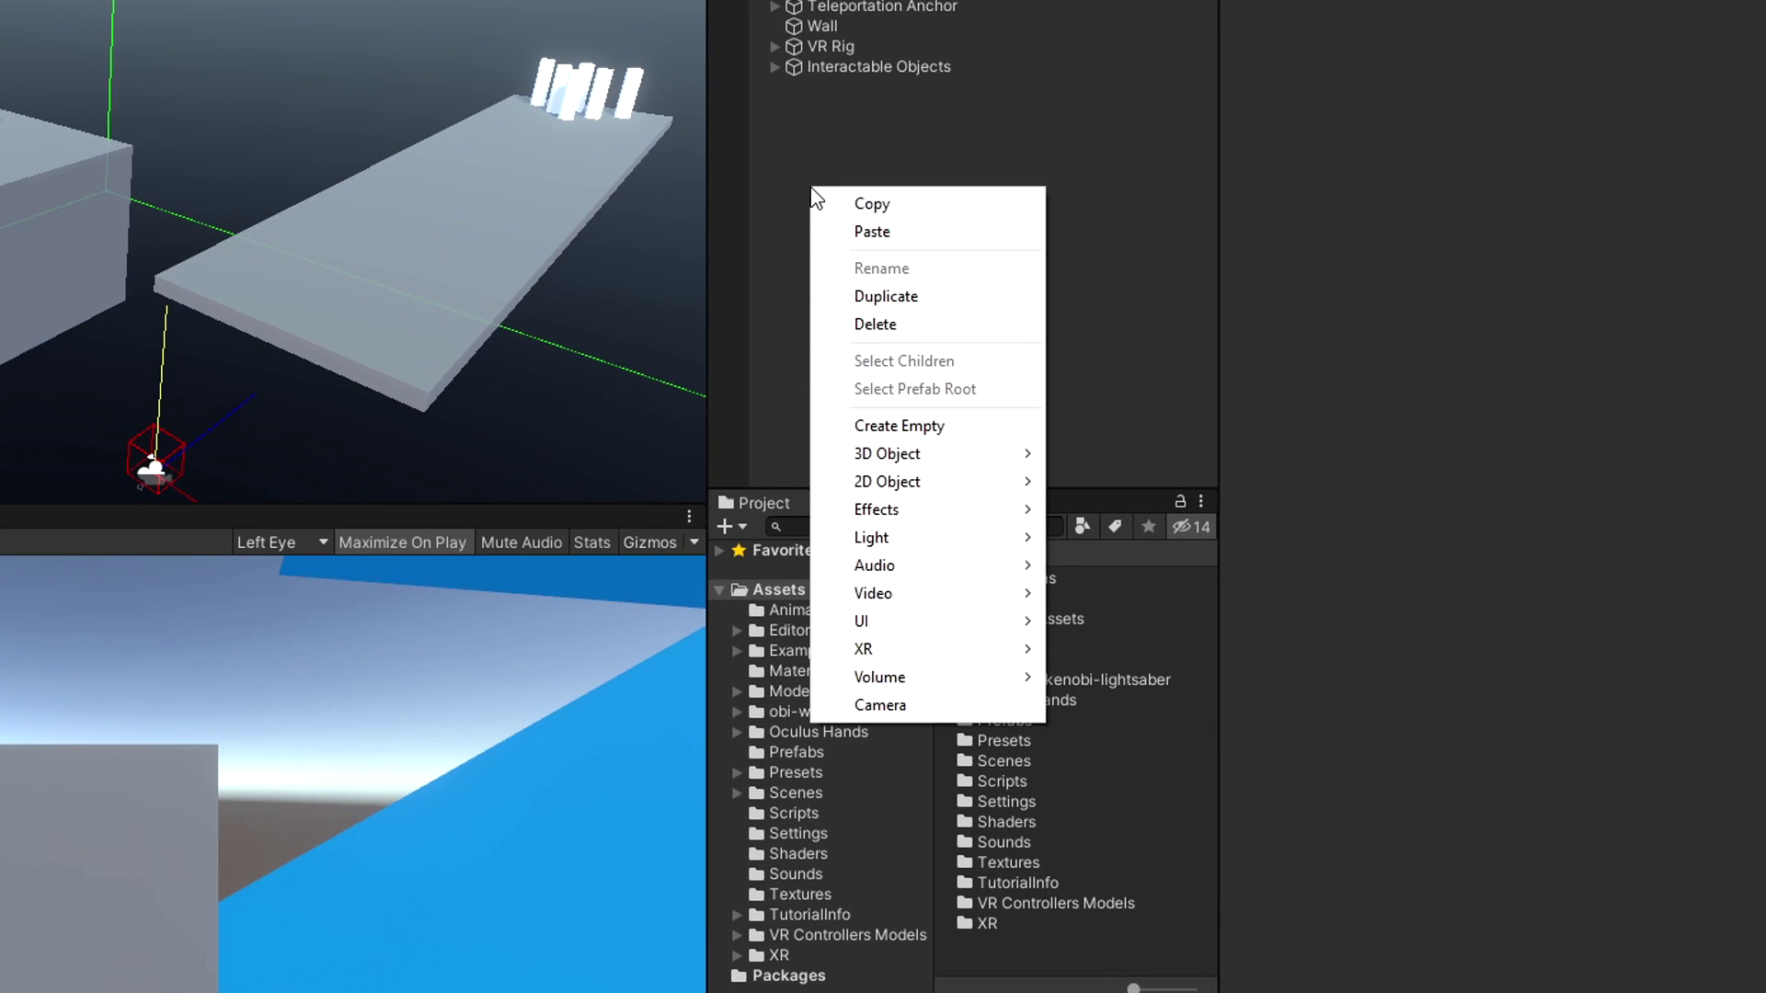
pyautogui.moveTo(894, 648)
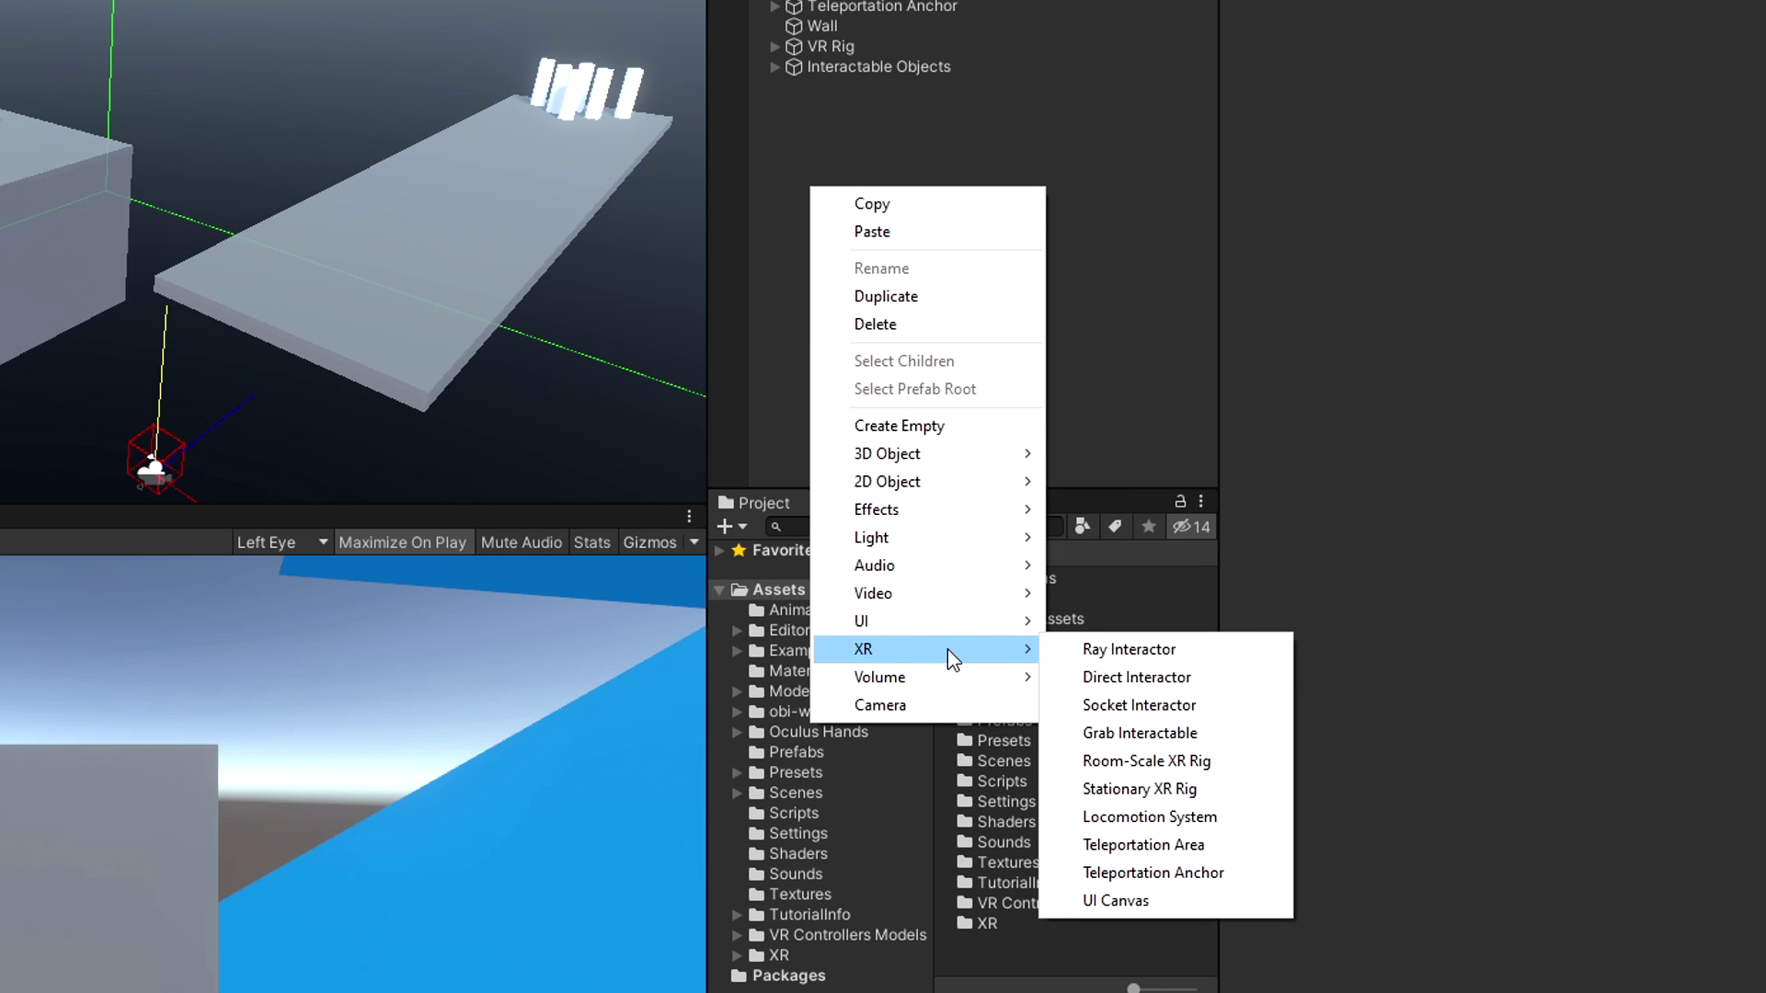
pyautogui.click(1122, 647)
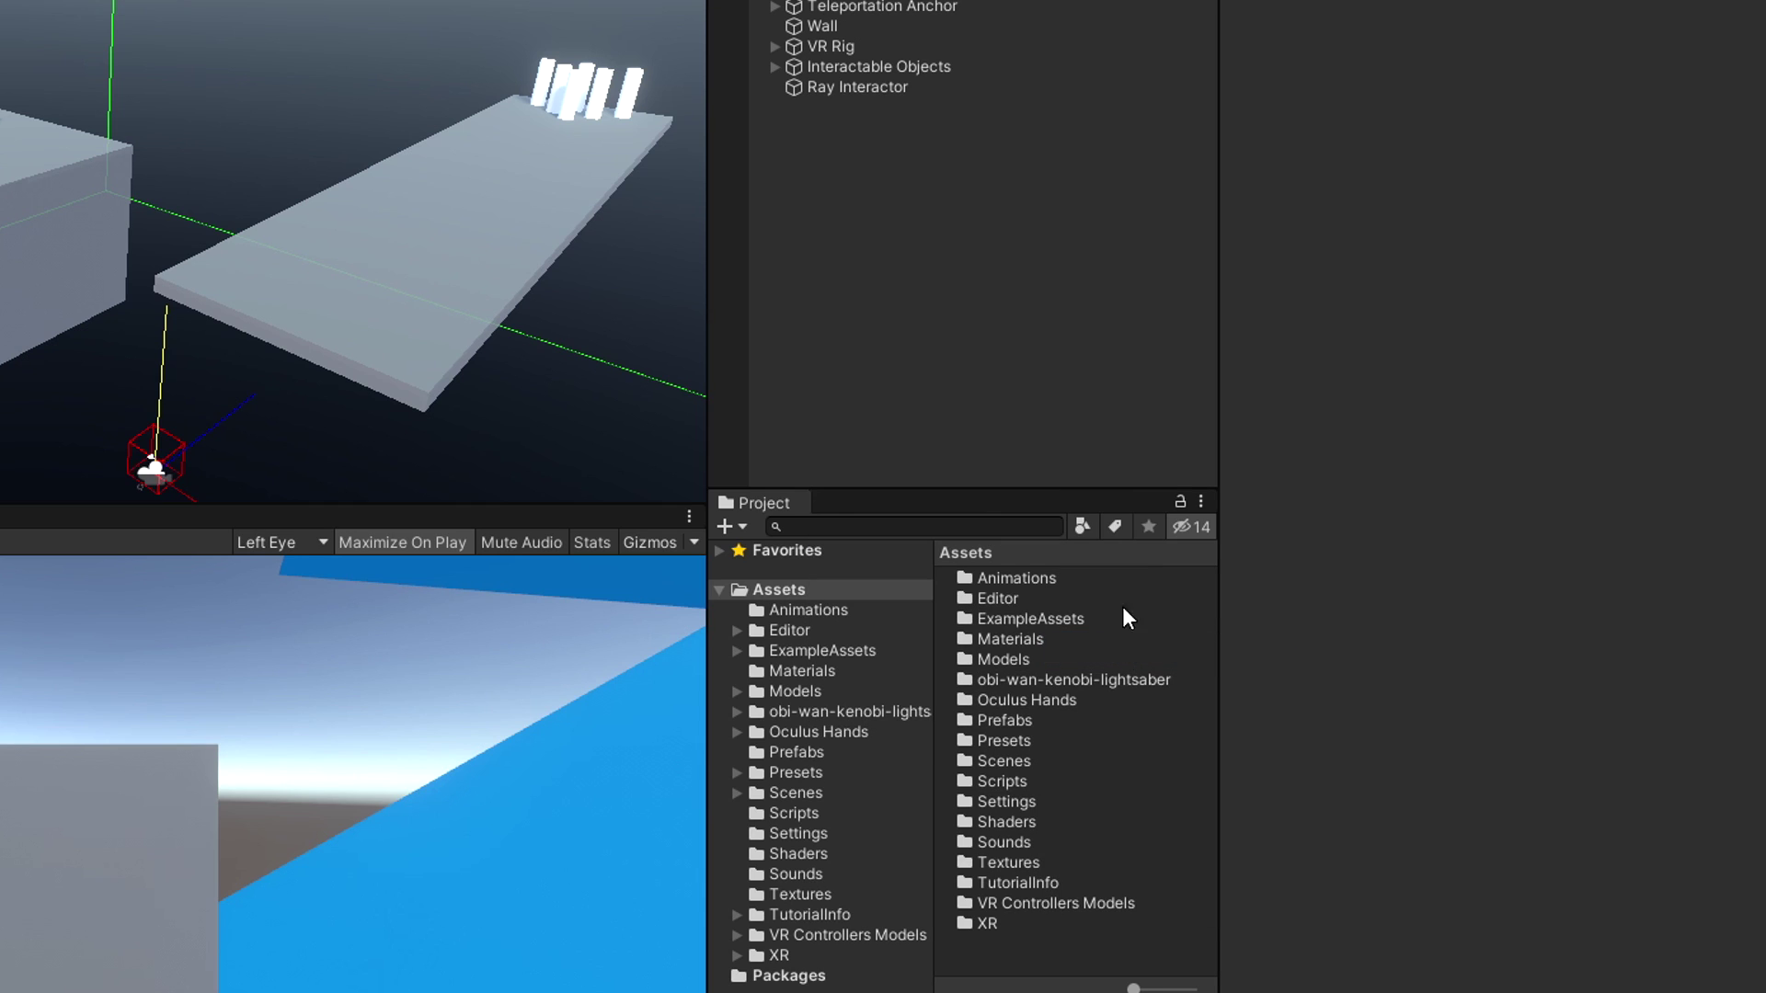
pyautogui.click(840, 88)
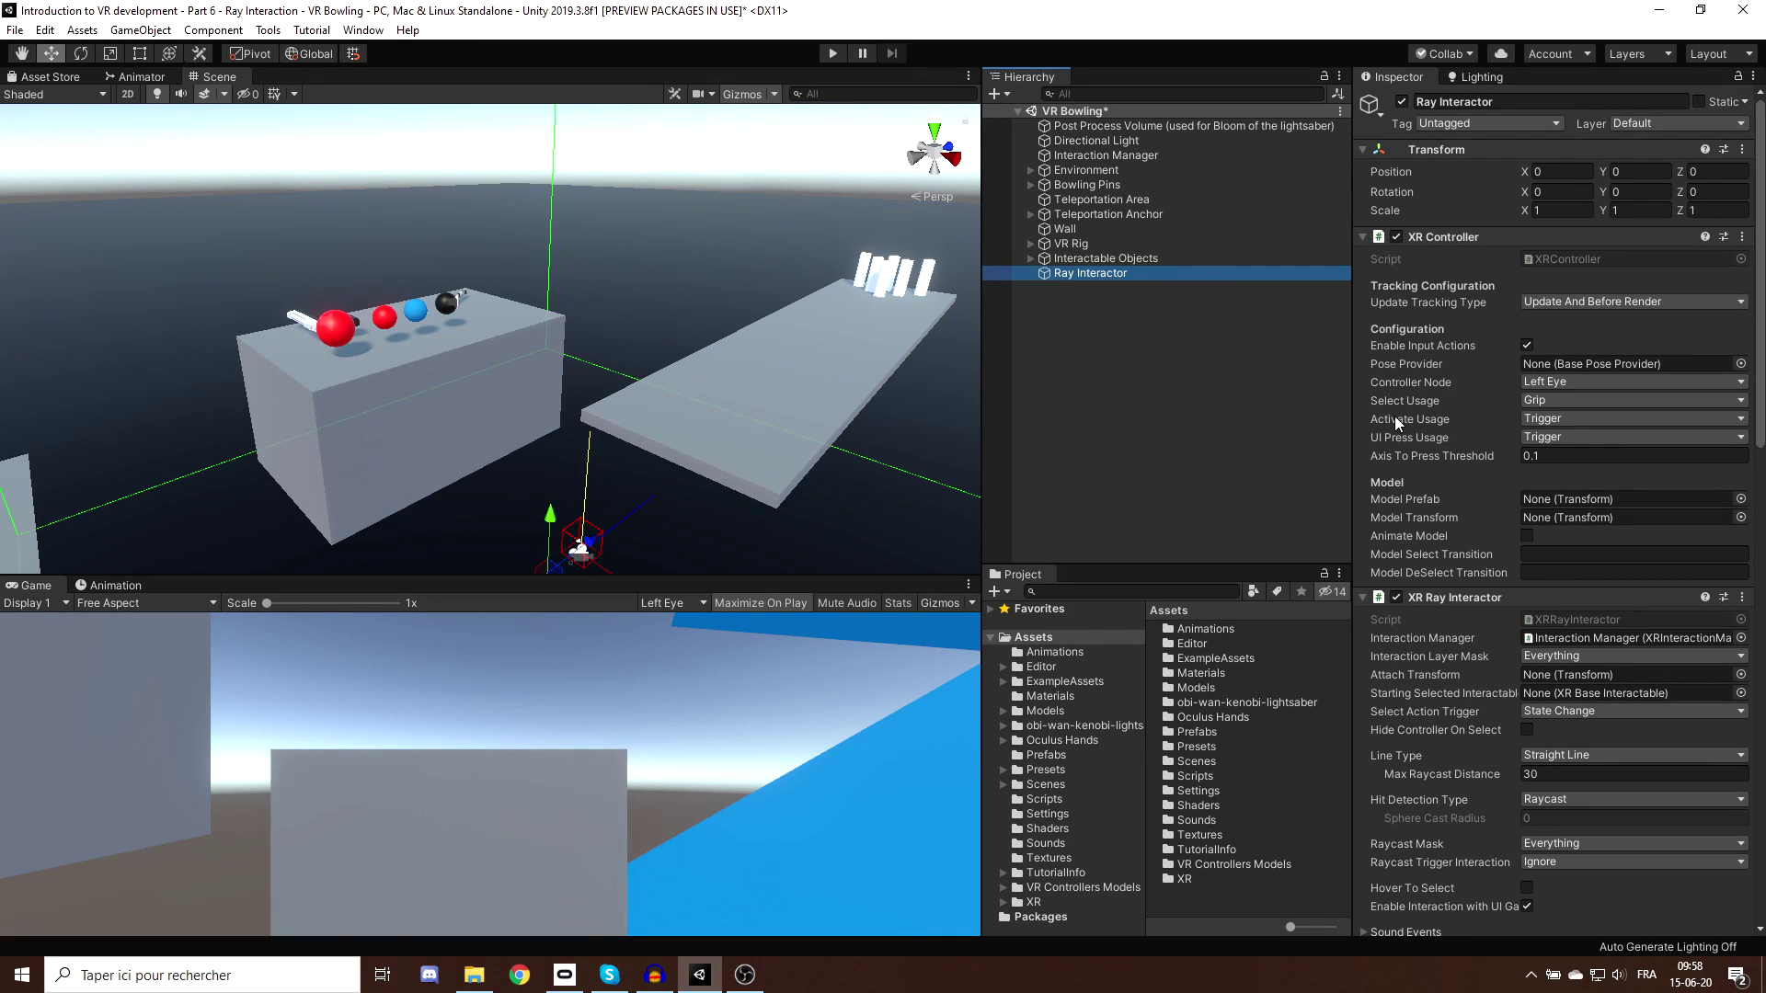
# Collapse the Ray Interactor's Line Renderer component and reselect the Ray Interactor.
pyautogui.scroll(-3, 1554, 357)
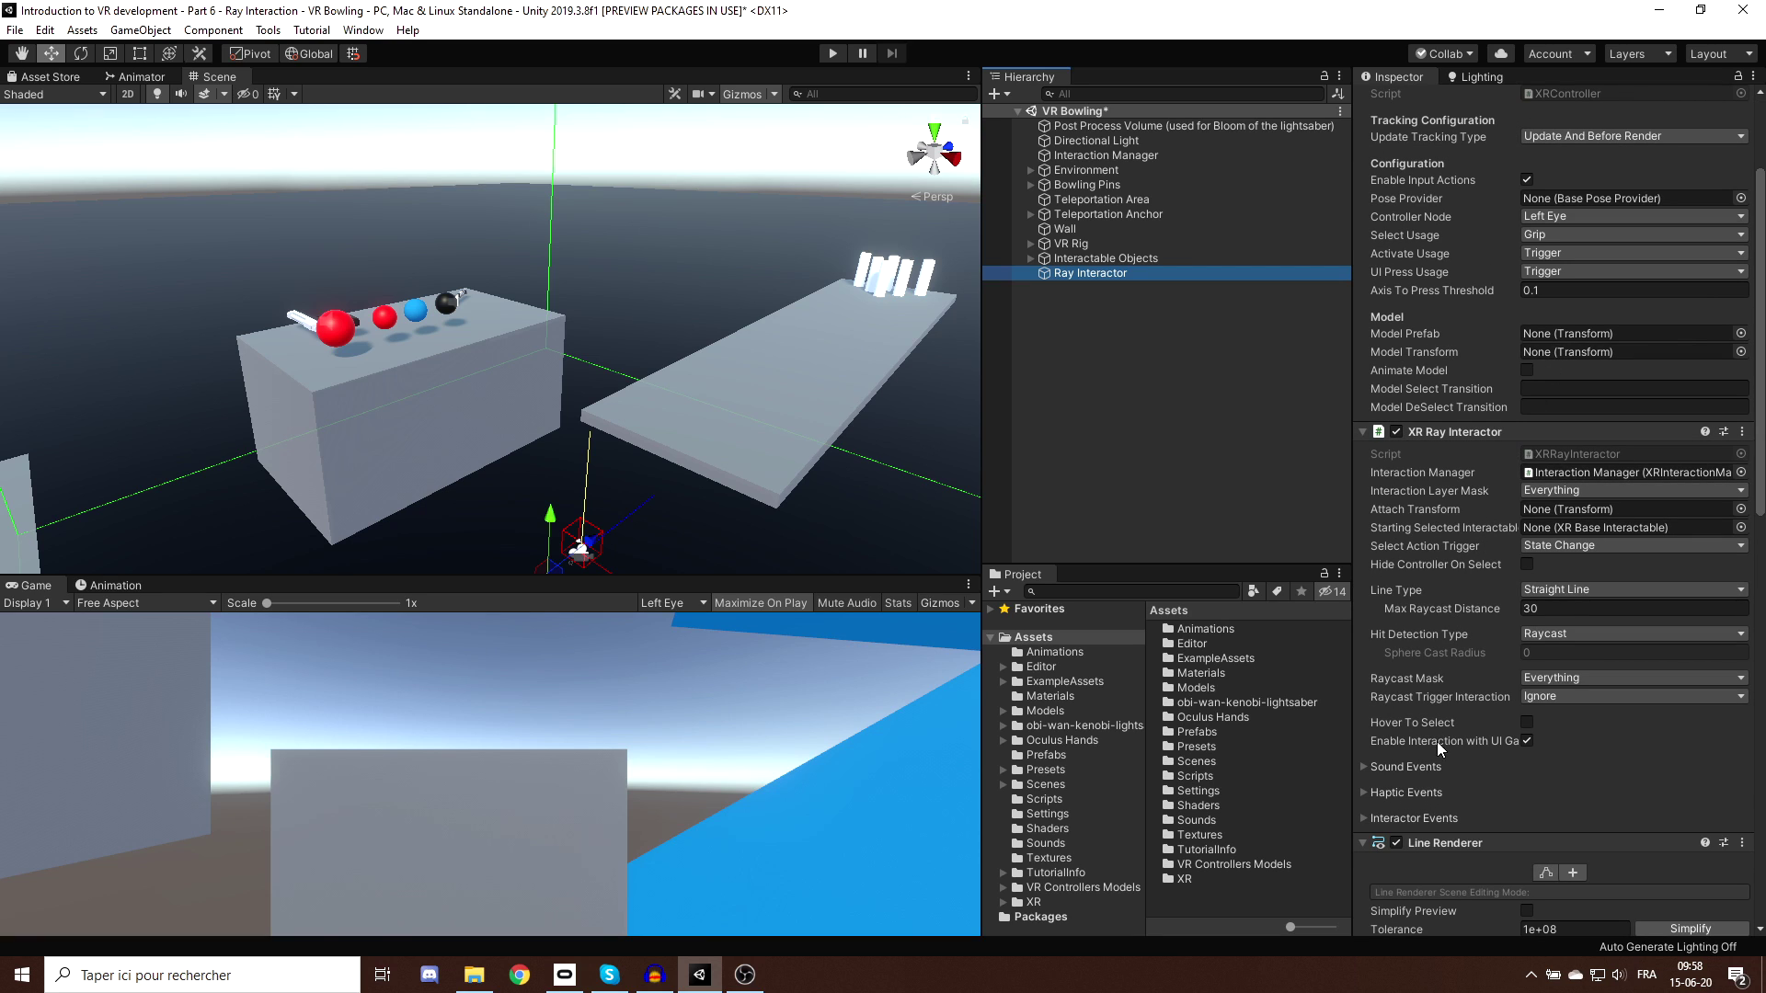
pyautogui.scroll(-9, 1509, 598)
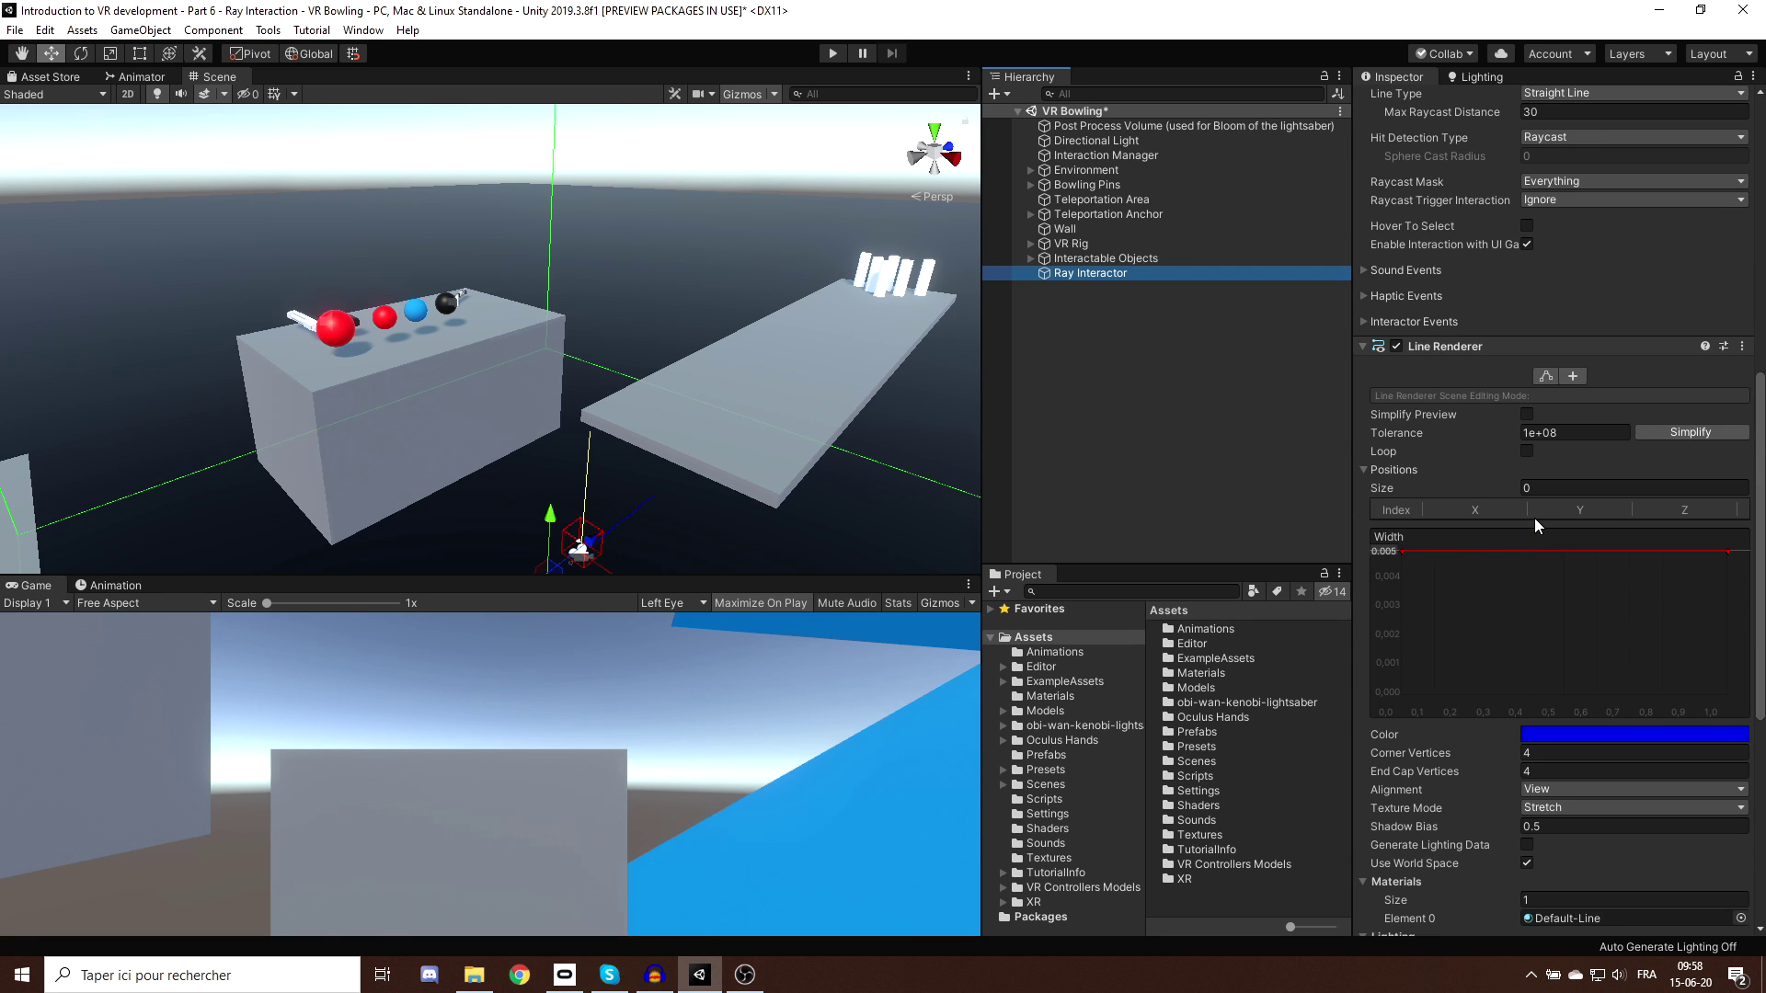
pyautogui.scroll(-3, 1534, 517)
pyautogui.click(1361, 182)
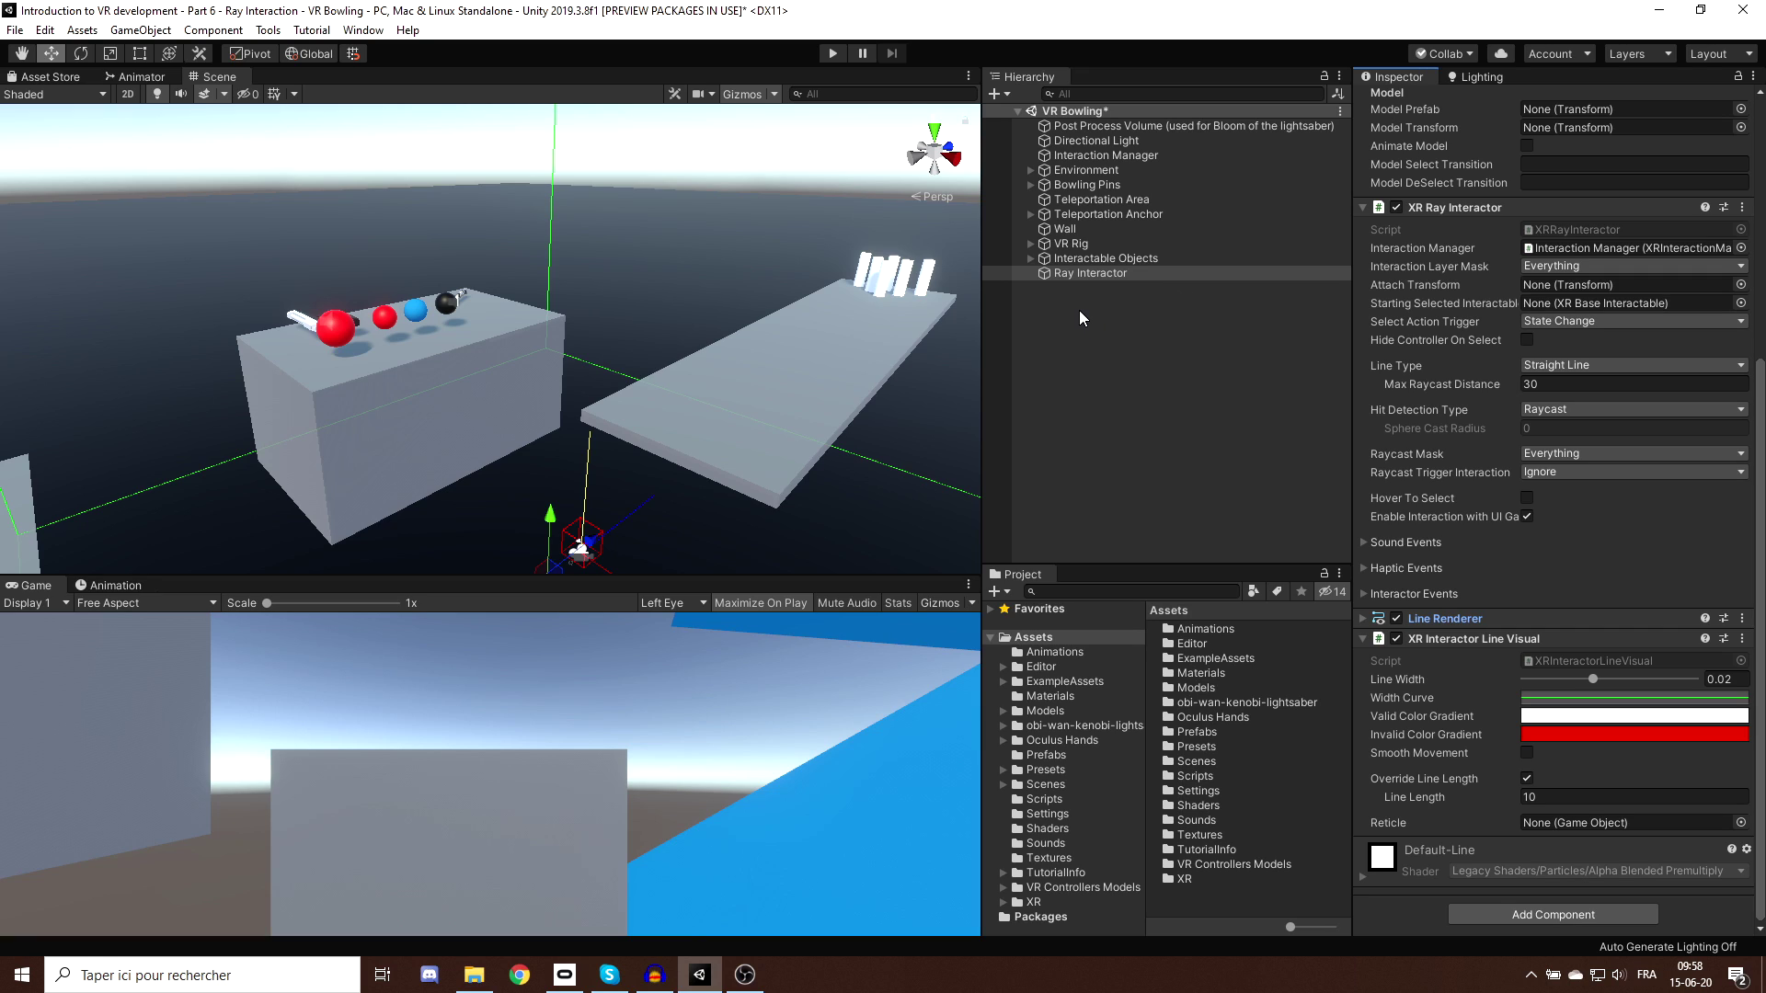
pyautogui.click(1067, 274)
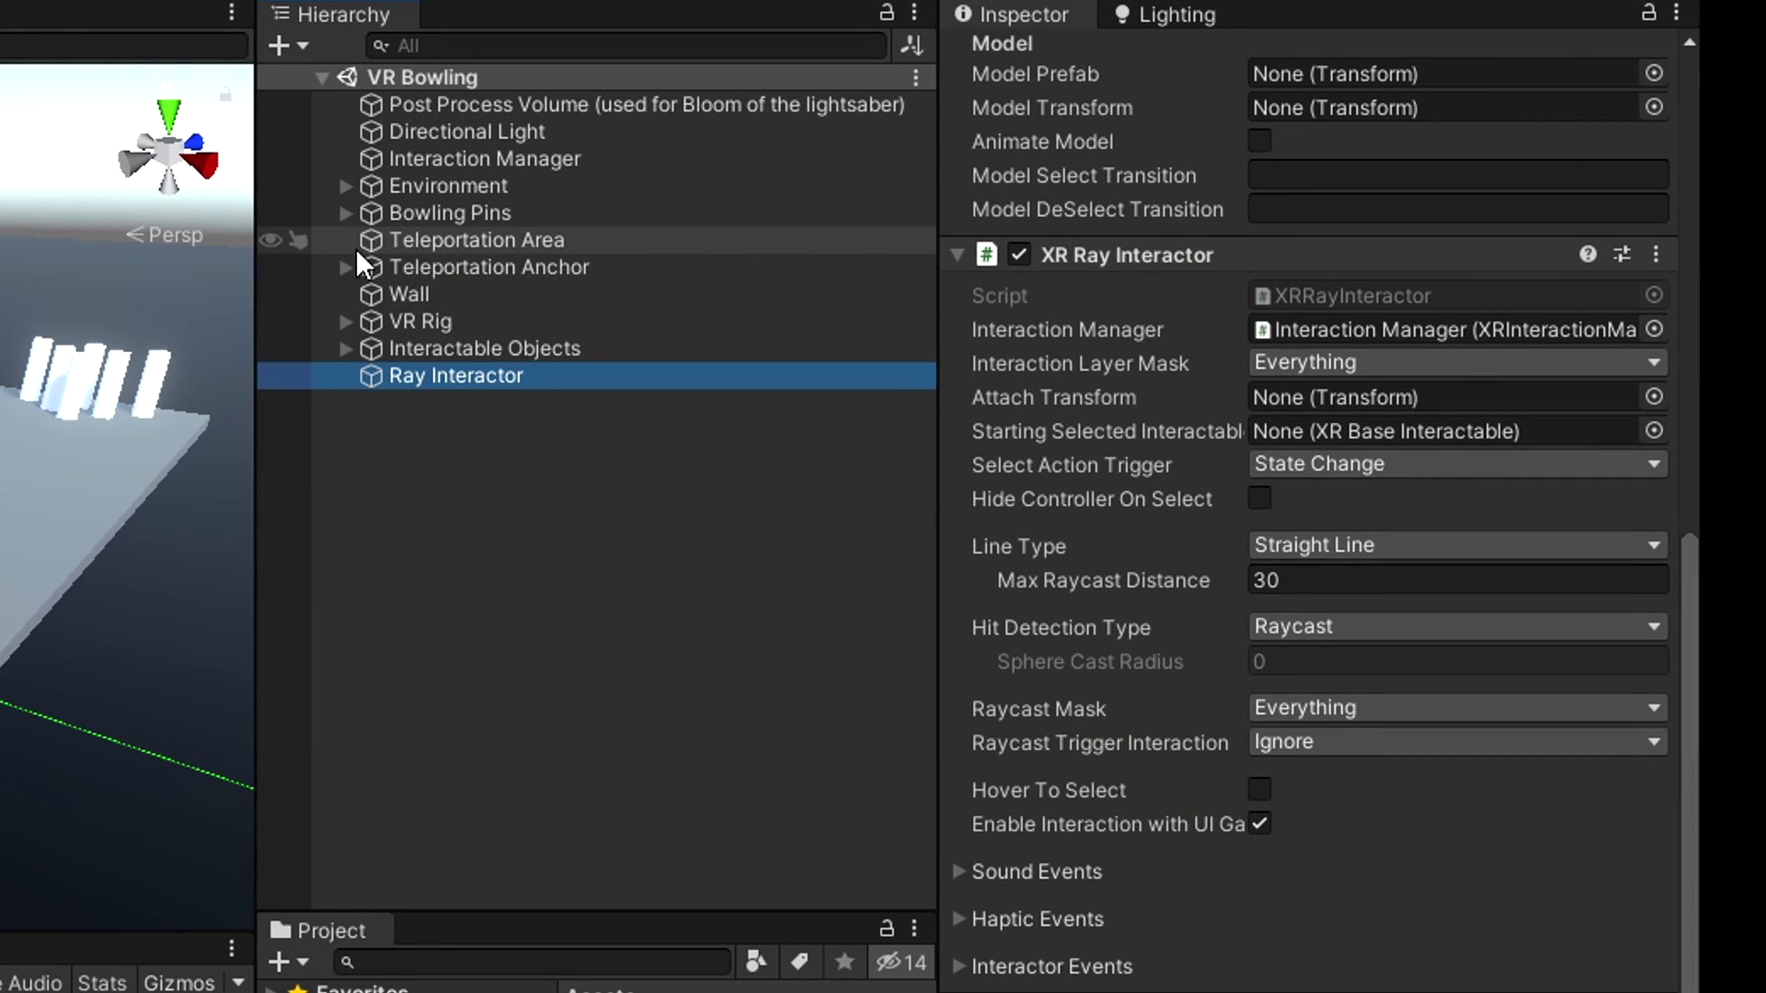
# Nest the Ray Interactor under VR Rig > Camera Offset.
pyautogui.click(347, 321)
pyautogui.click(369, 349)
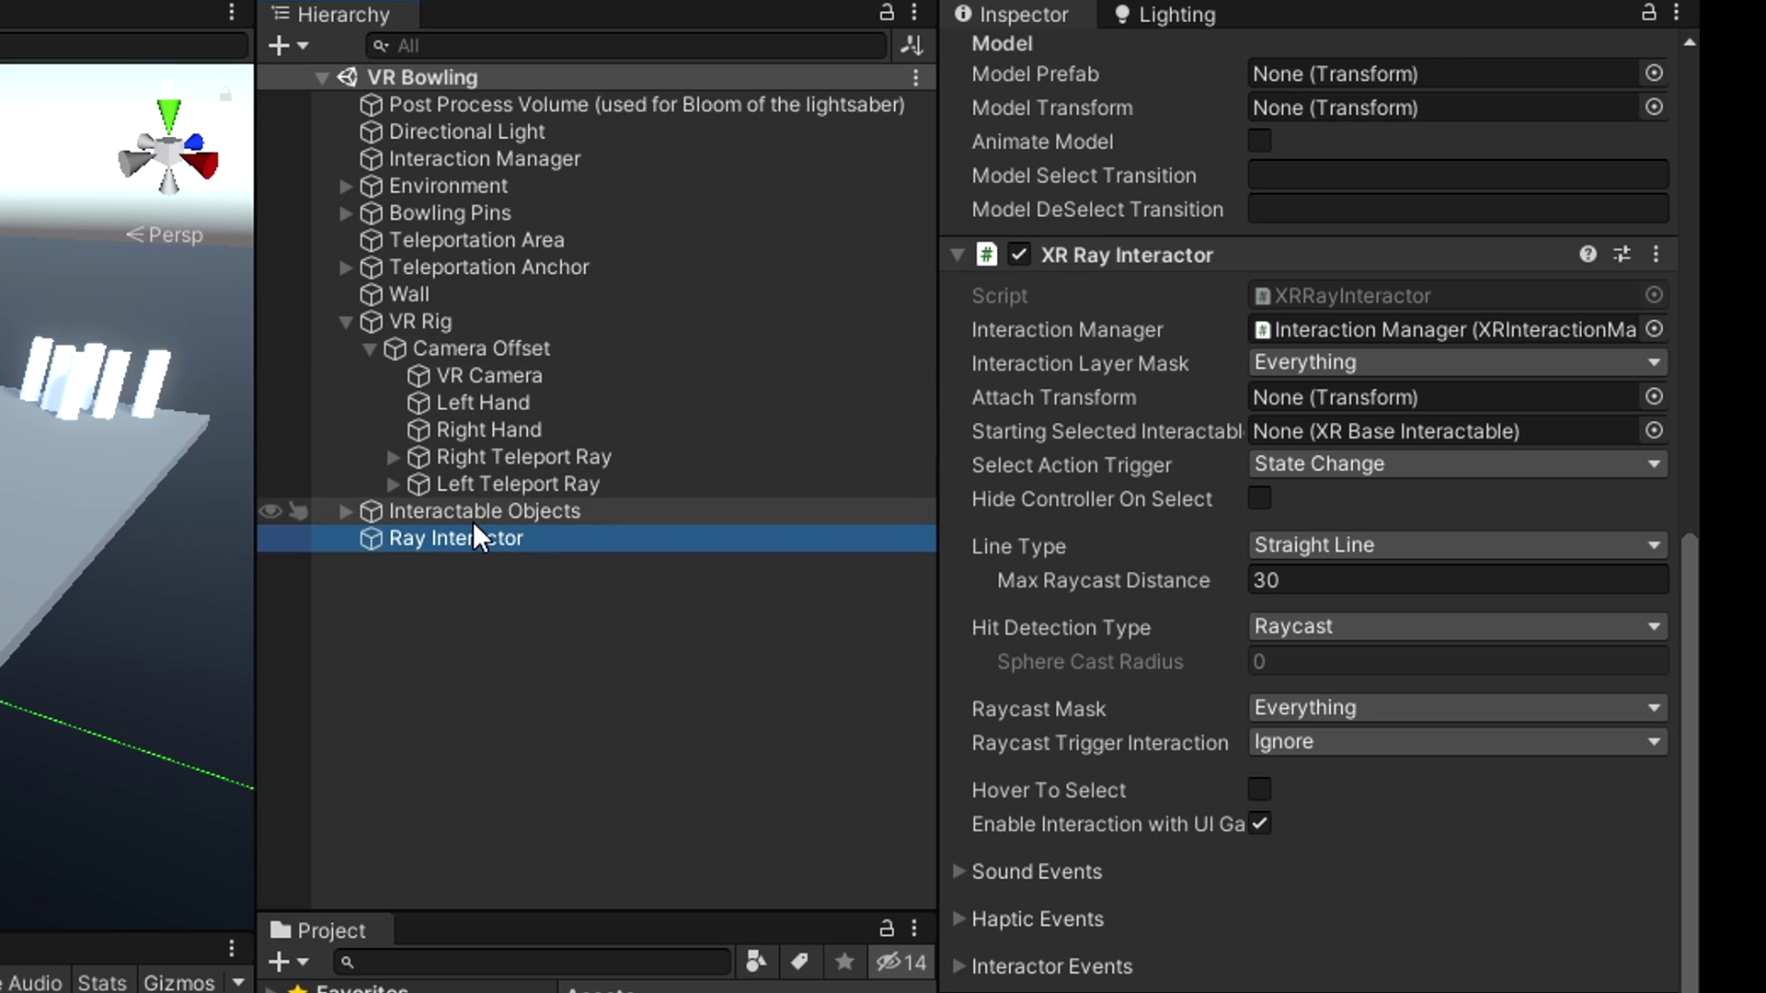
pyautogui.moveTo(473, 537); pyautogui.dragTo(464, 368)
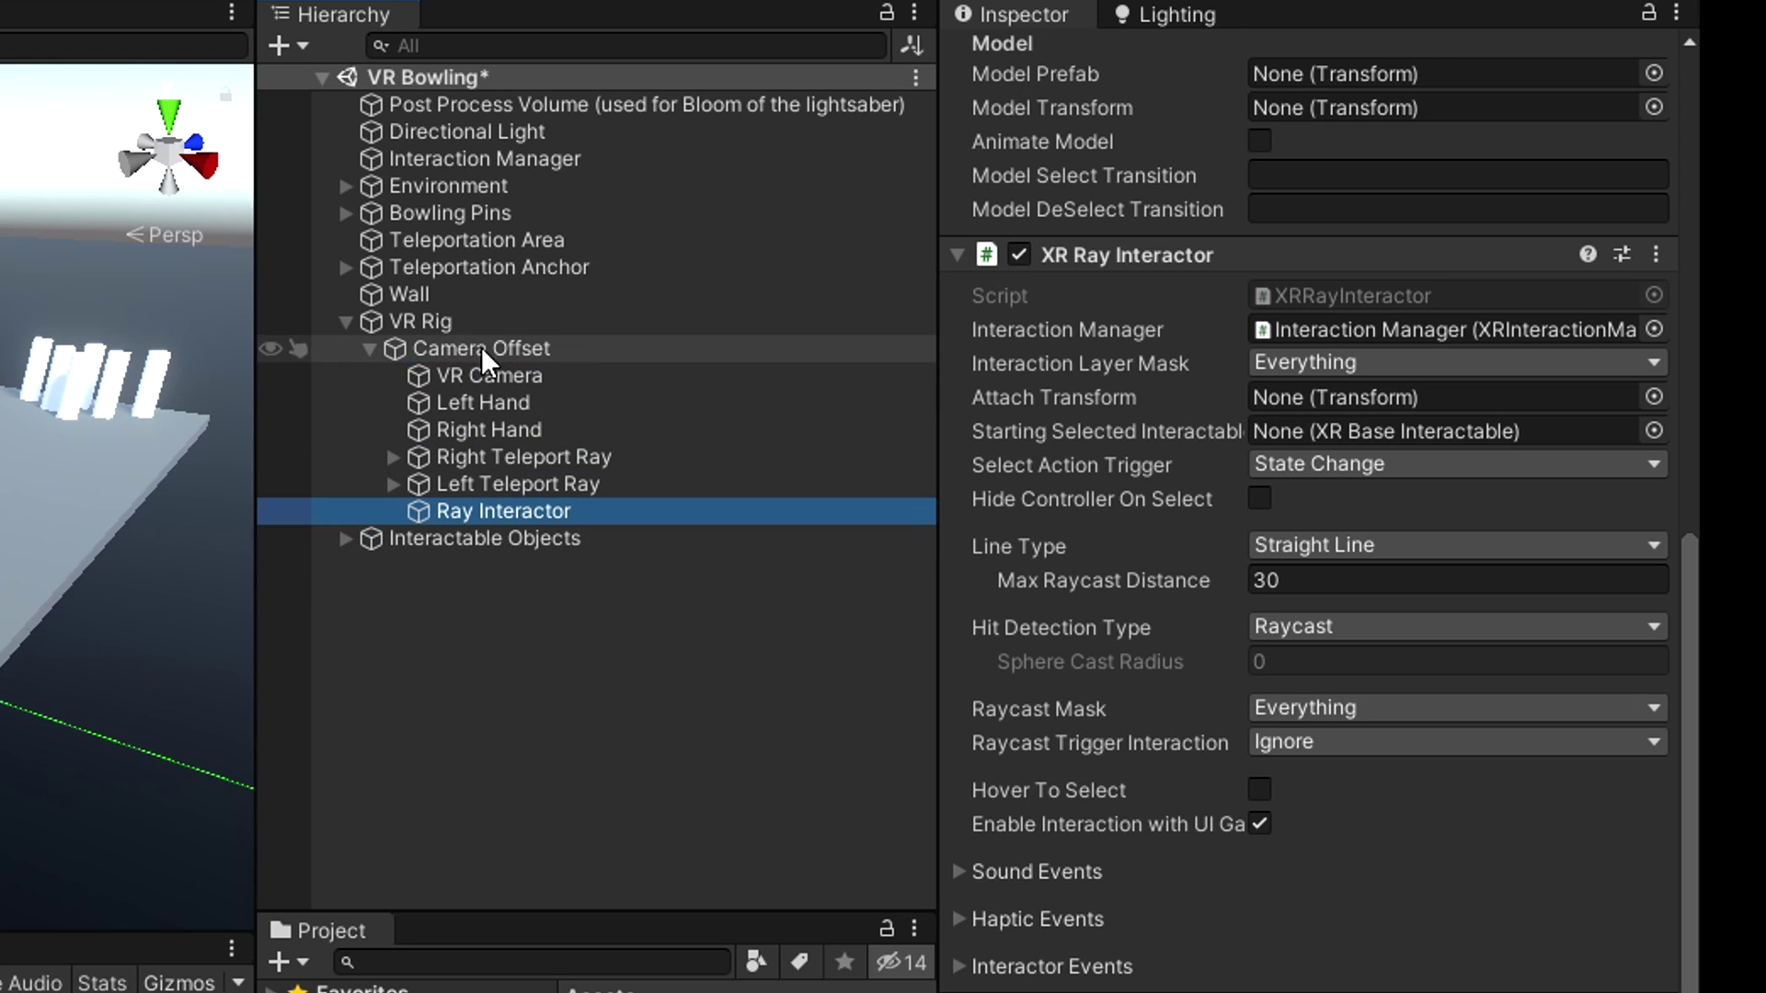
# Zero the interactor's position, set Controller Node to Right Hand, and save the scene.
pyautogui.scroll(10, 1242, 377)
pyautogui.click(1376, 176)
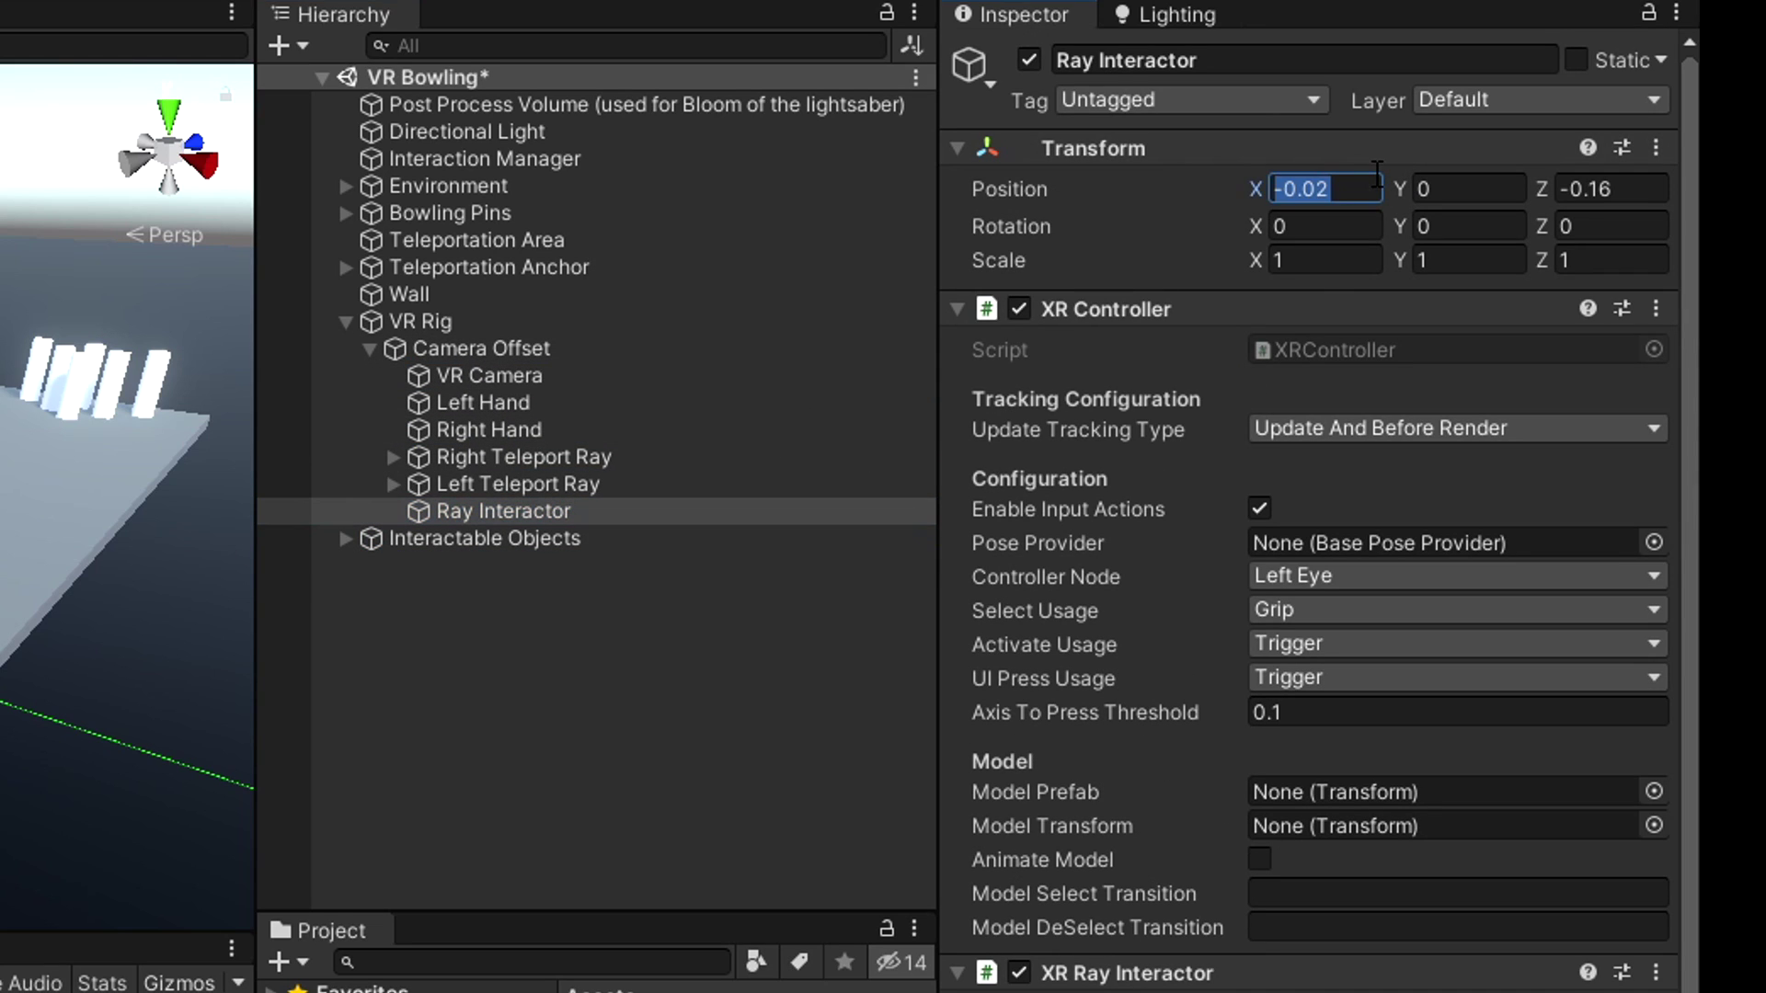
pyautogui.press('Tab')
pyautogui.press('Tab')
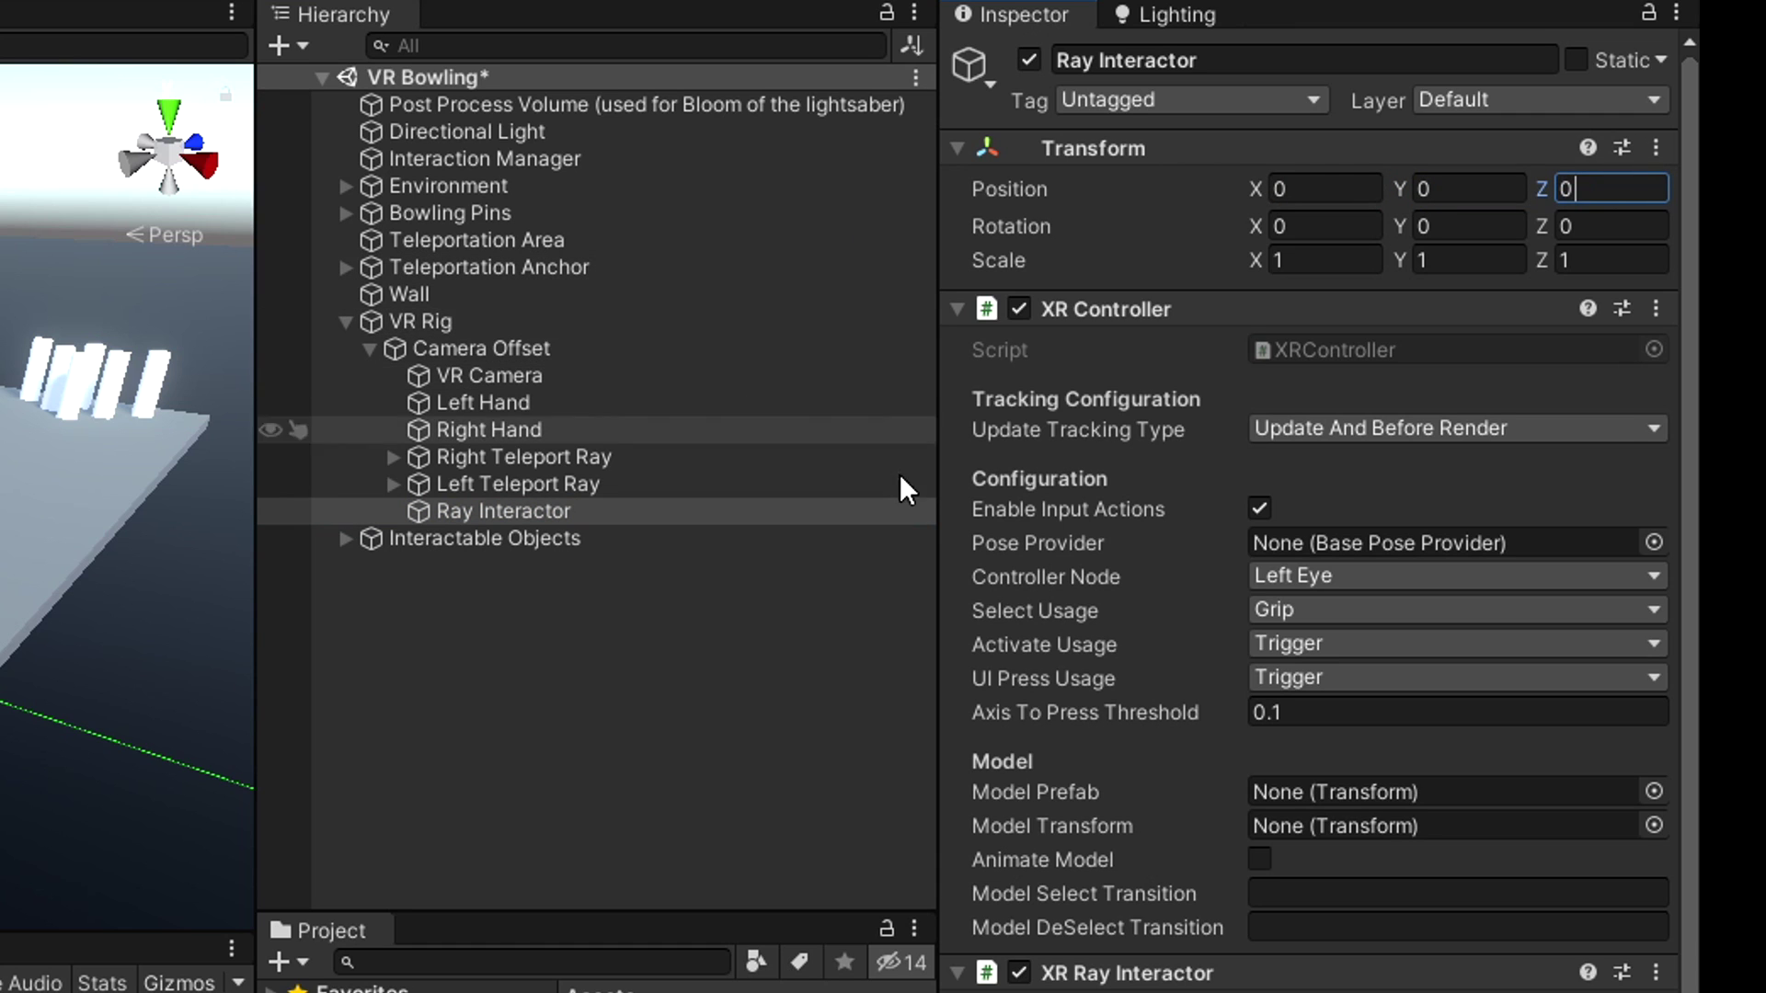
pyautogui.click(1361, 575)
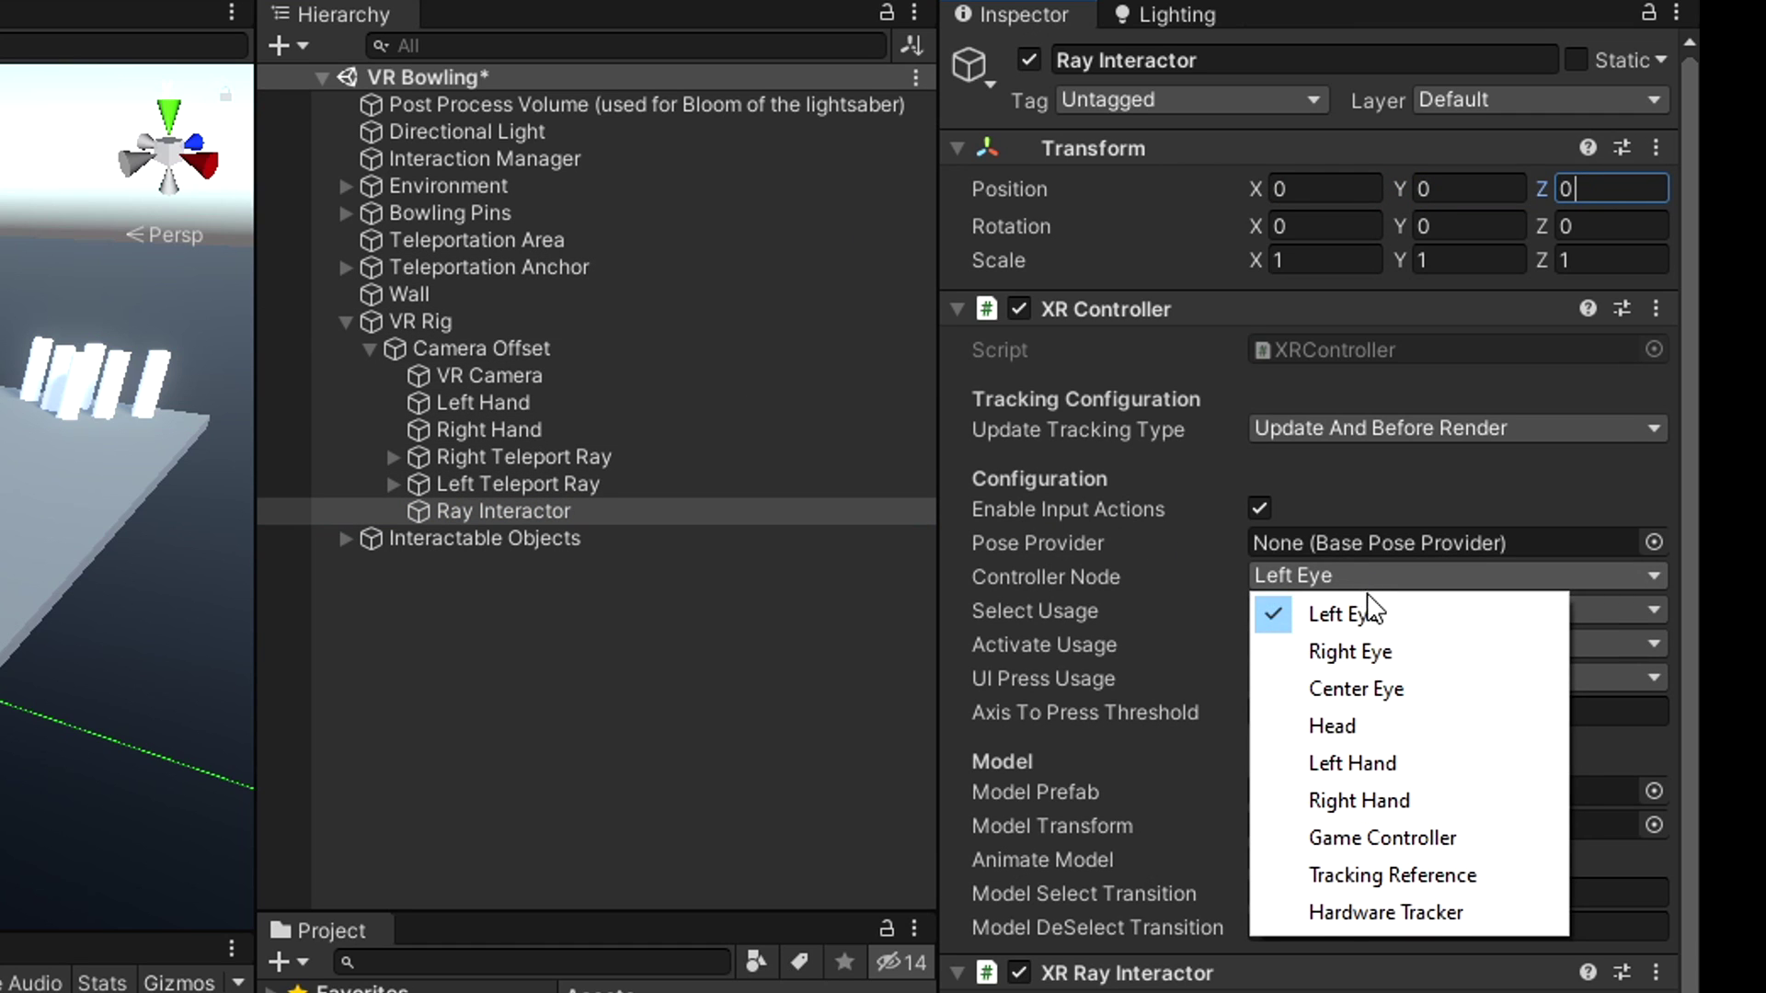
pyautogui.click(1391, 793)
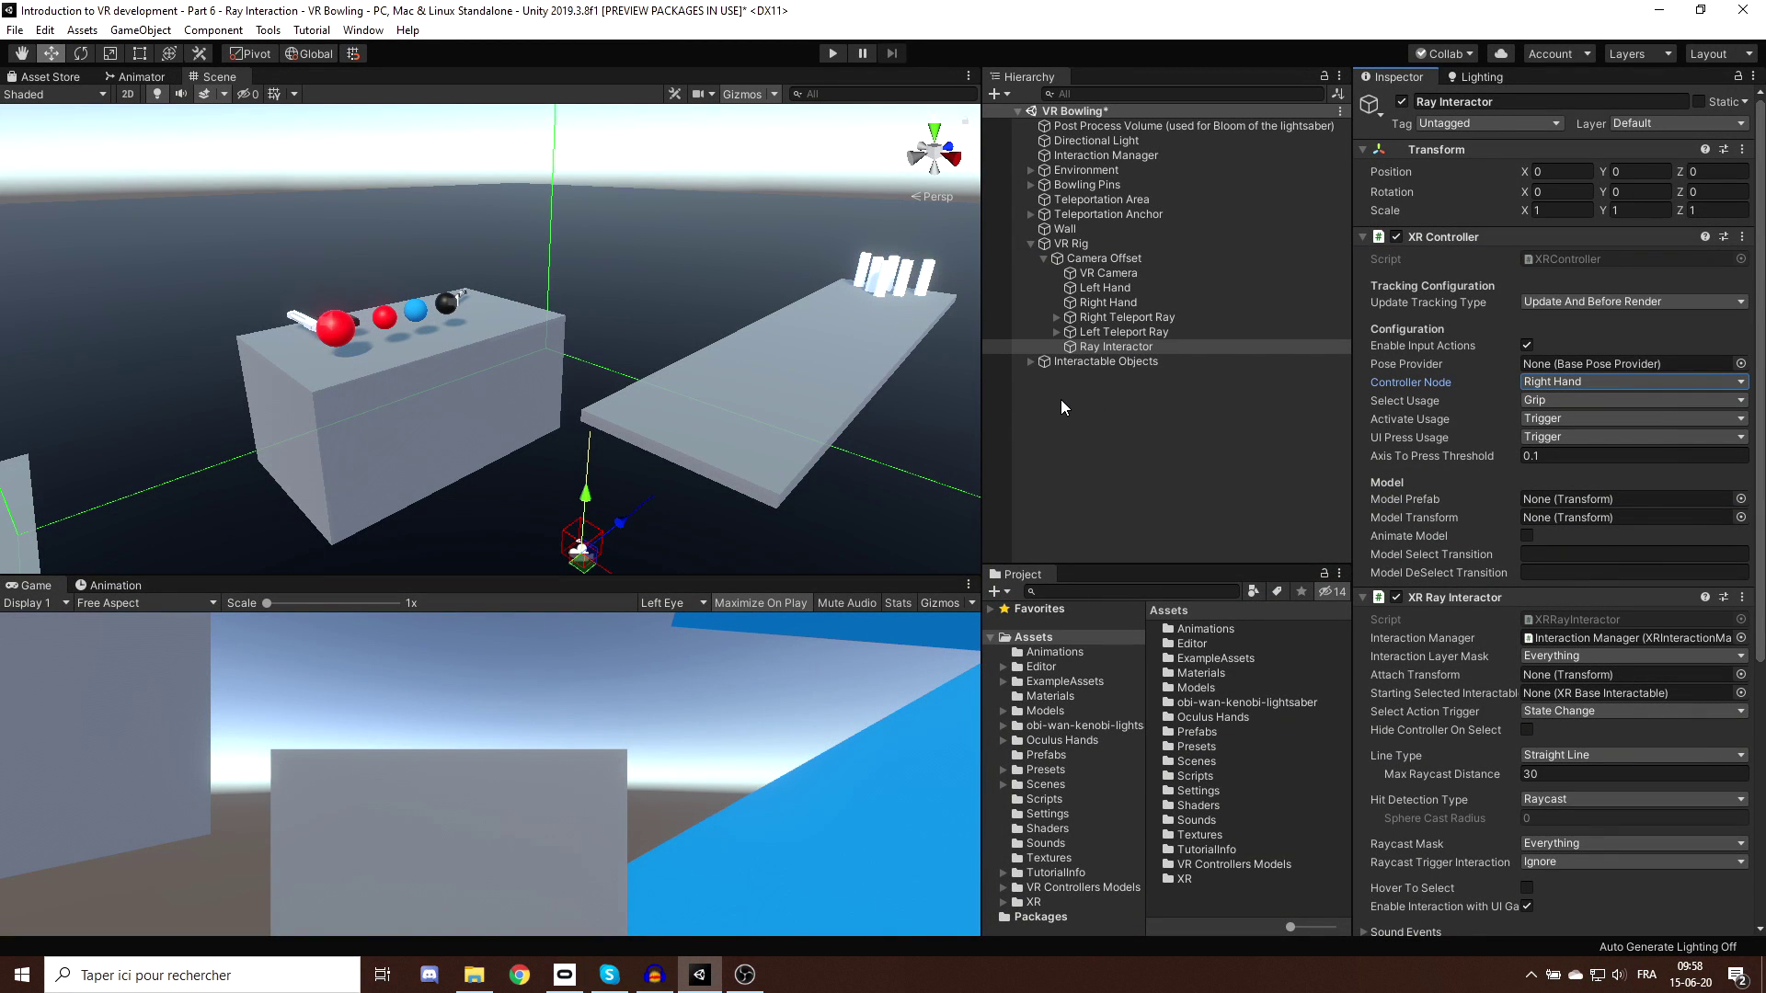
pyautogui.hotkey('ctrl', 's')
# Add a second Ray Interactor under Camera Offset and set it to track the Left Hand.
pyautogui.rightClick(1045, 393)
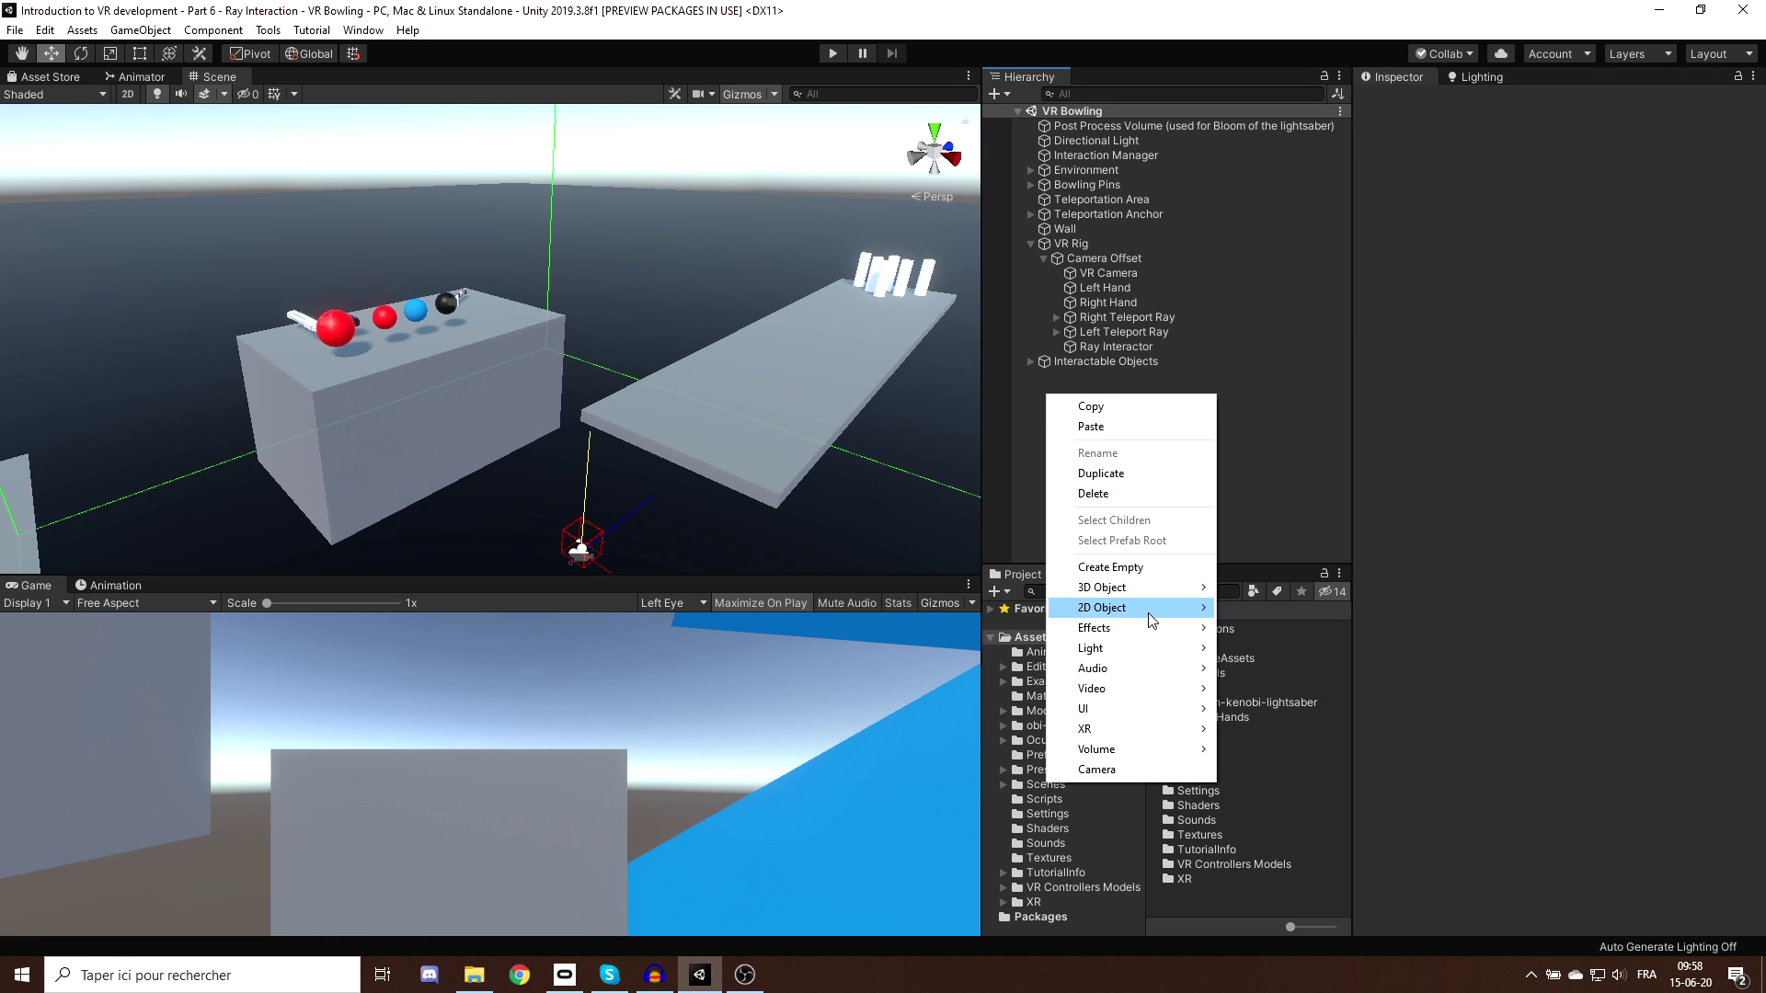
pyautogui.moveTo(1163, 728)
pyautogui.click(1242, 728)
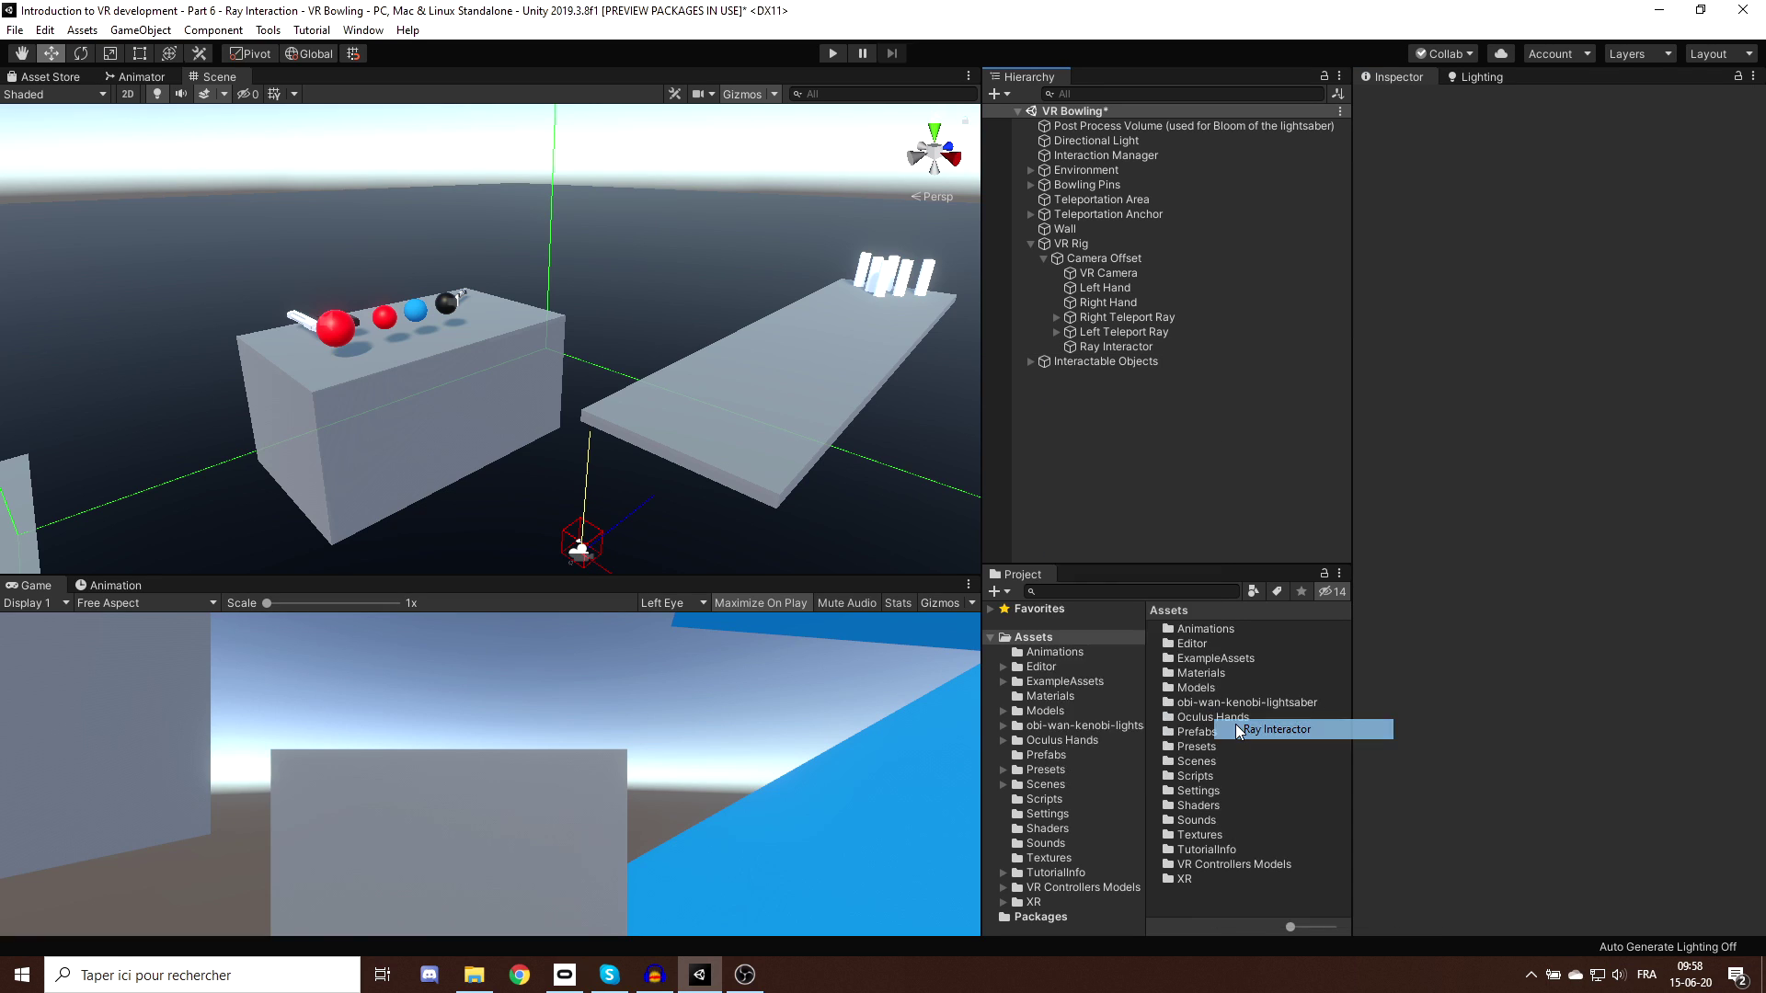
pyautogui.click(1083, 374)
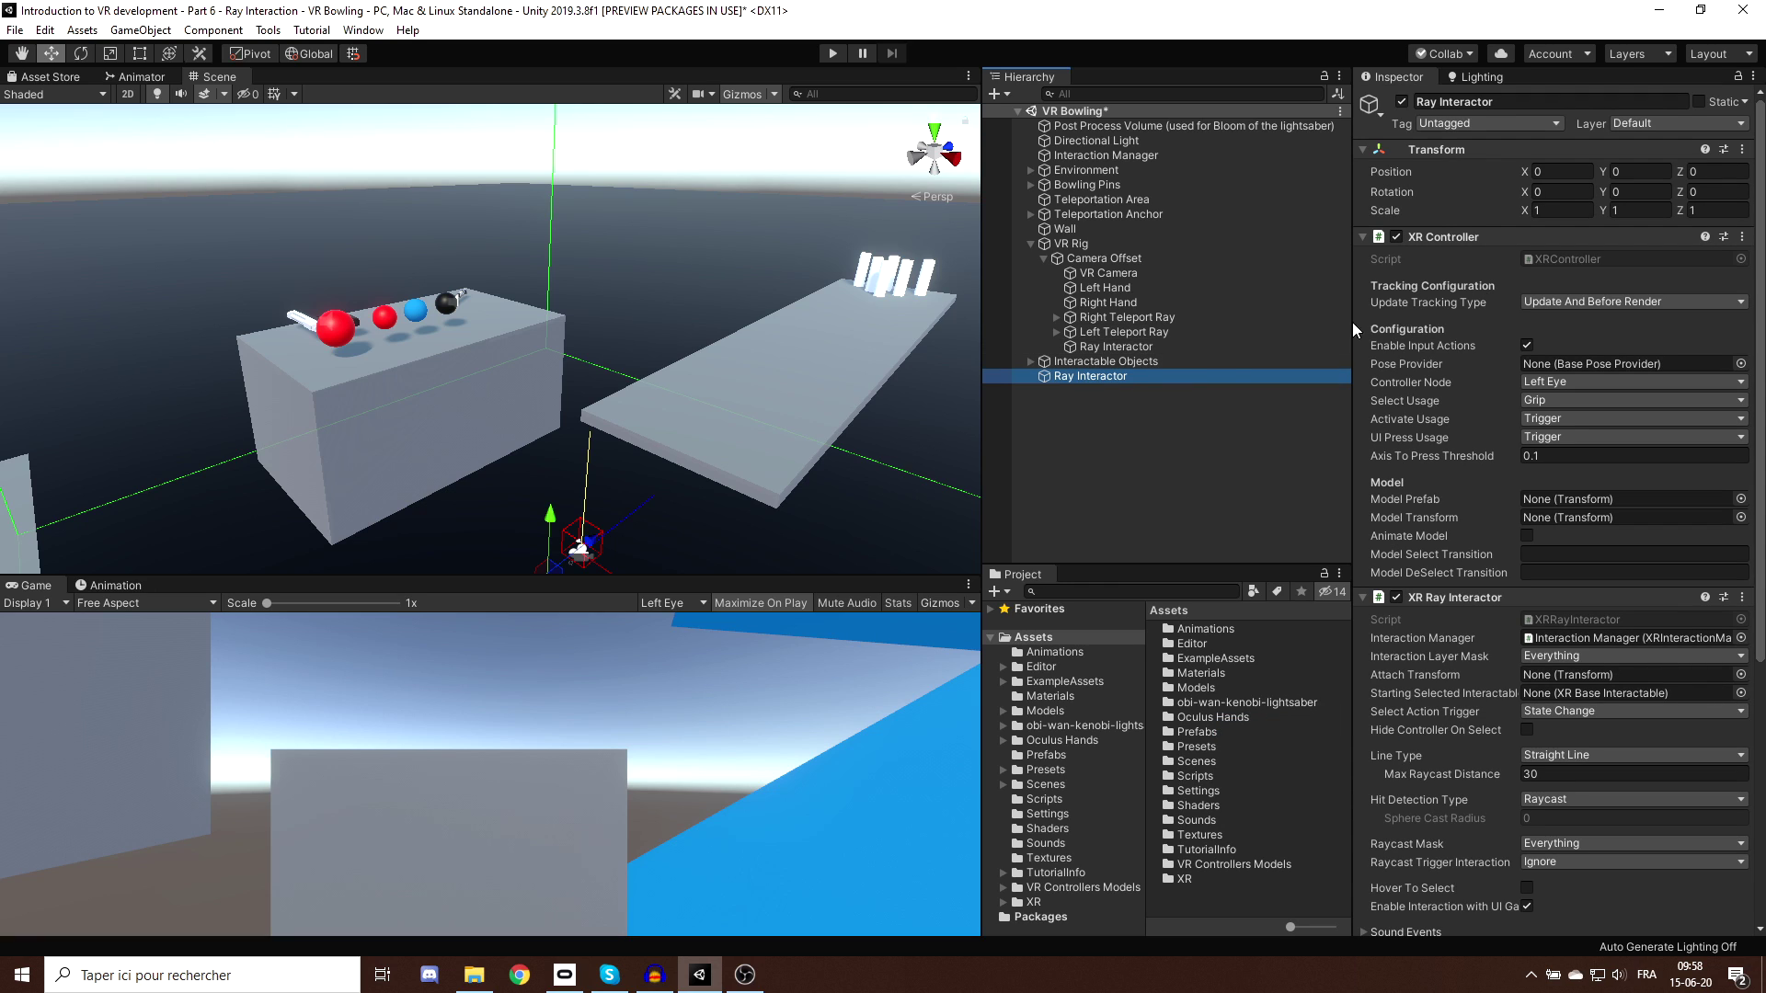
pyautogui.moveTo(1093, 378); pyautogui.dragTo(1091, 265)
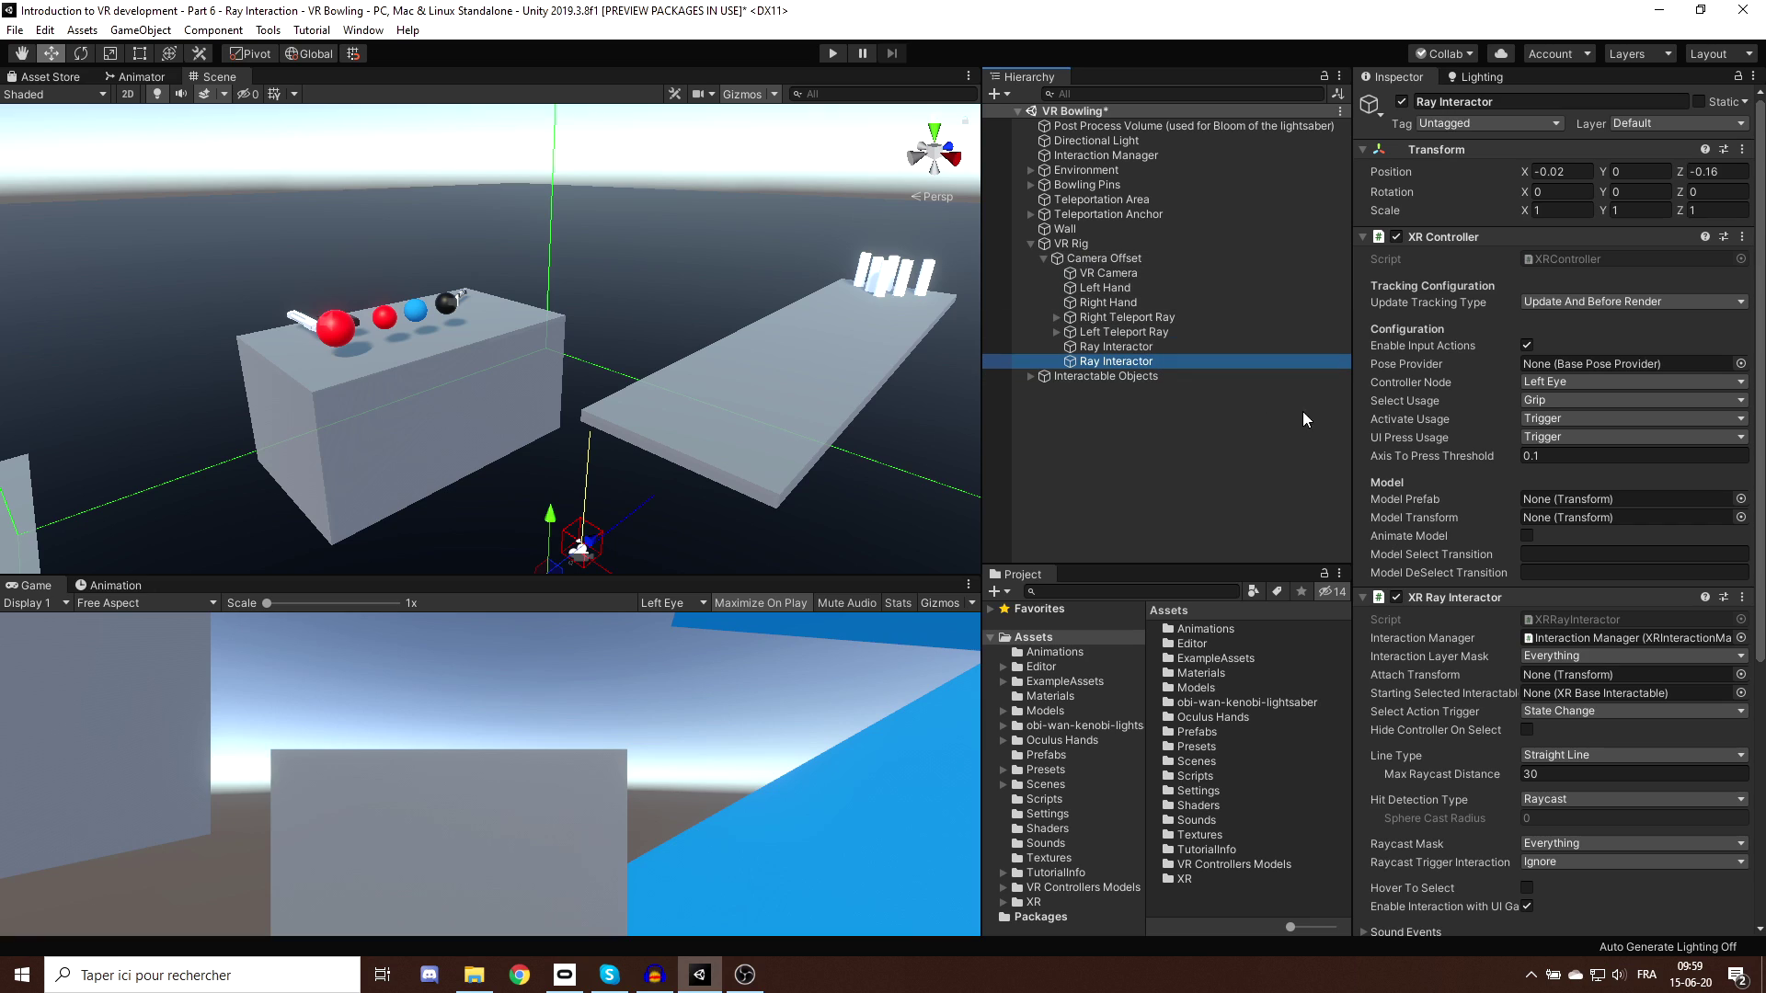
pyautogui.click(1554, 171)
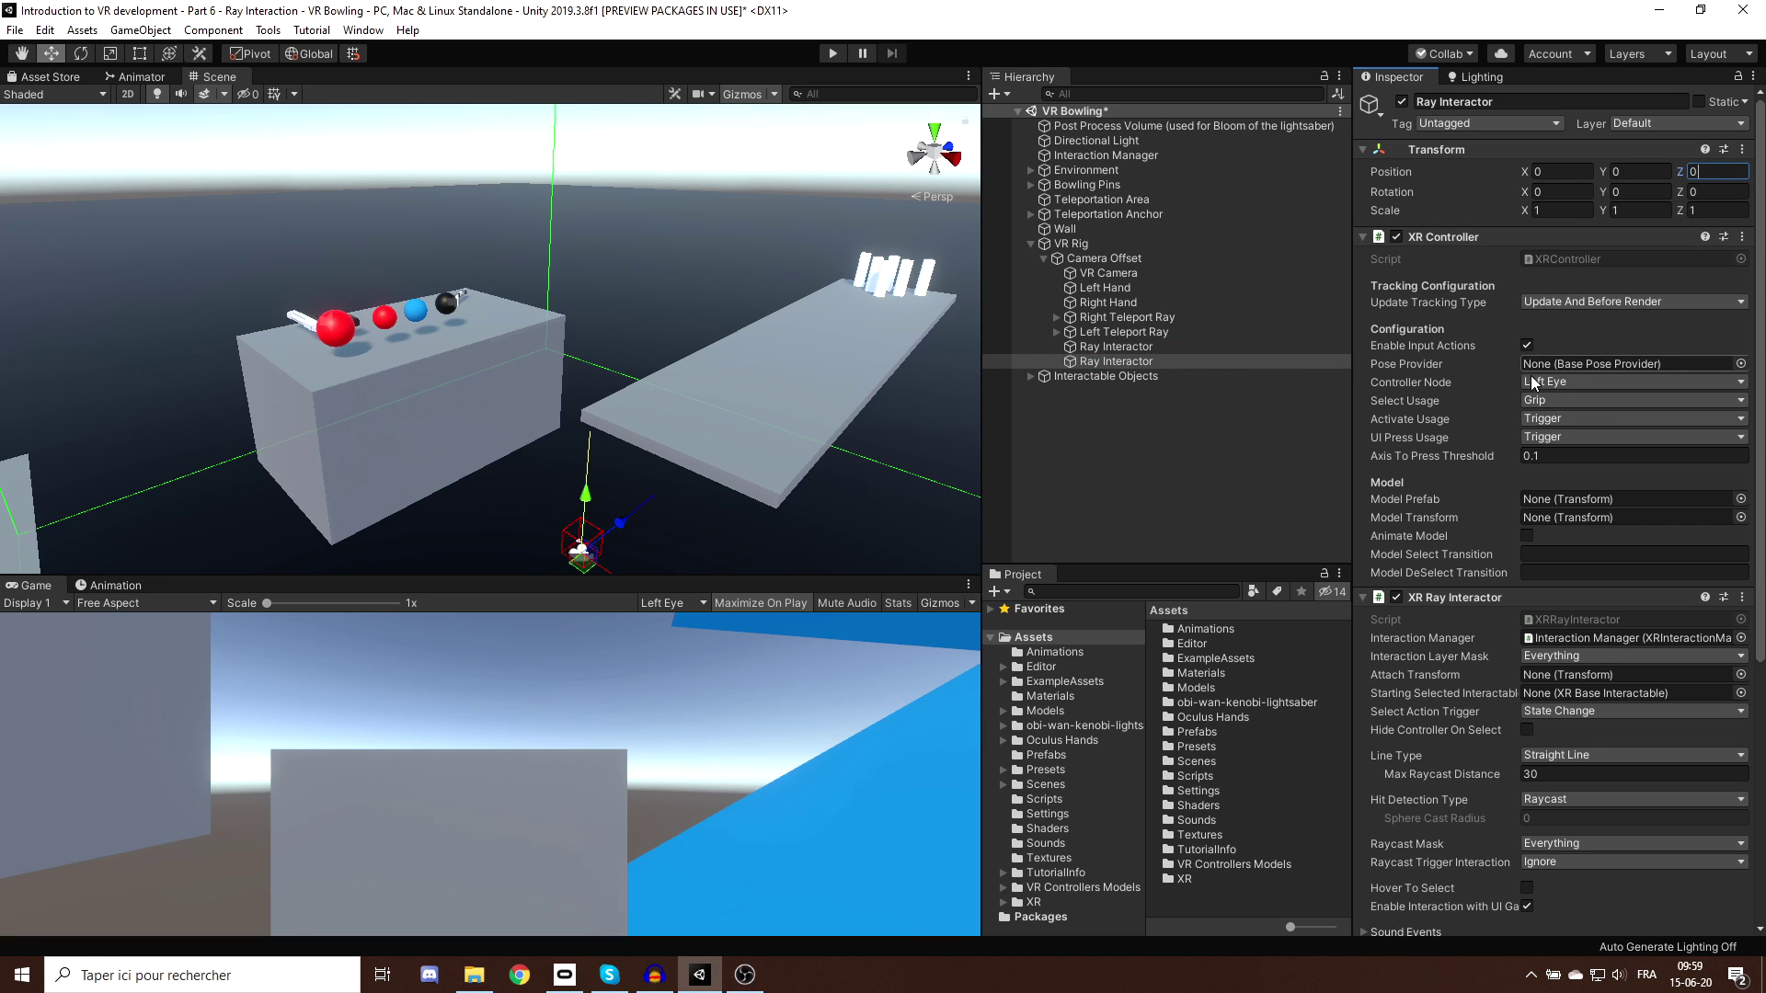
pyautogui.click(1564, 382)
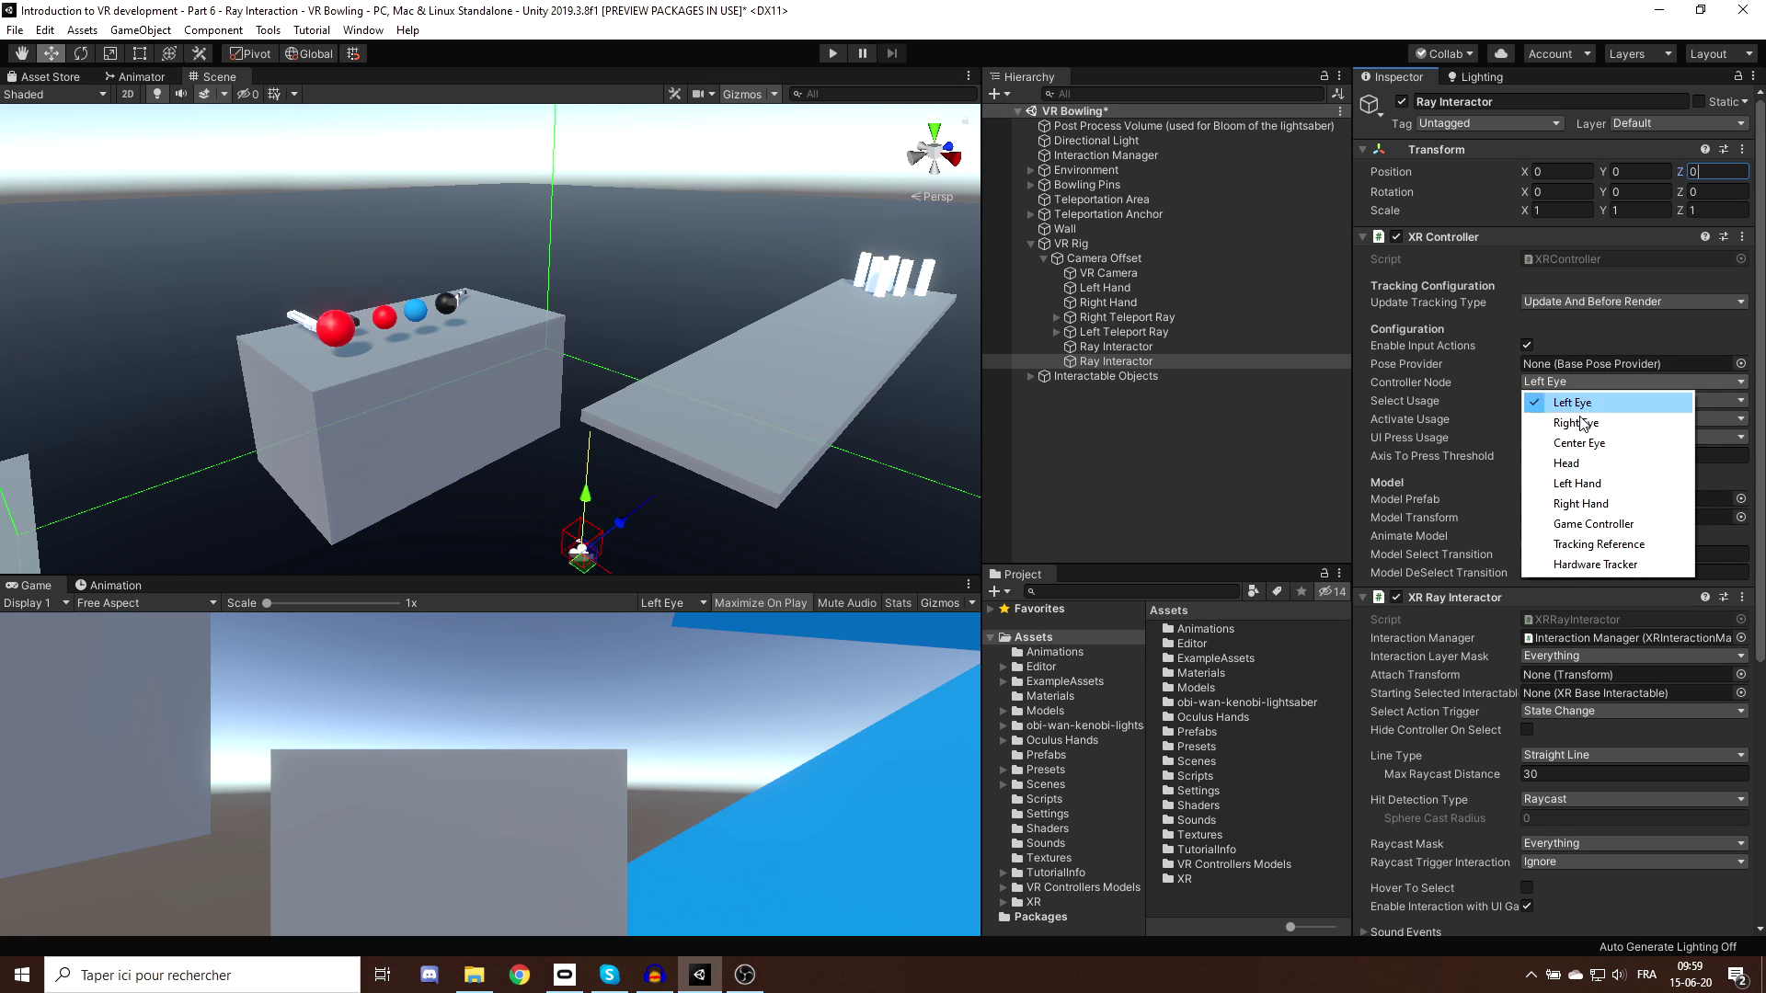
pyautogui.click(1594, 483)
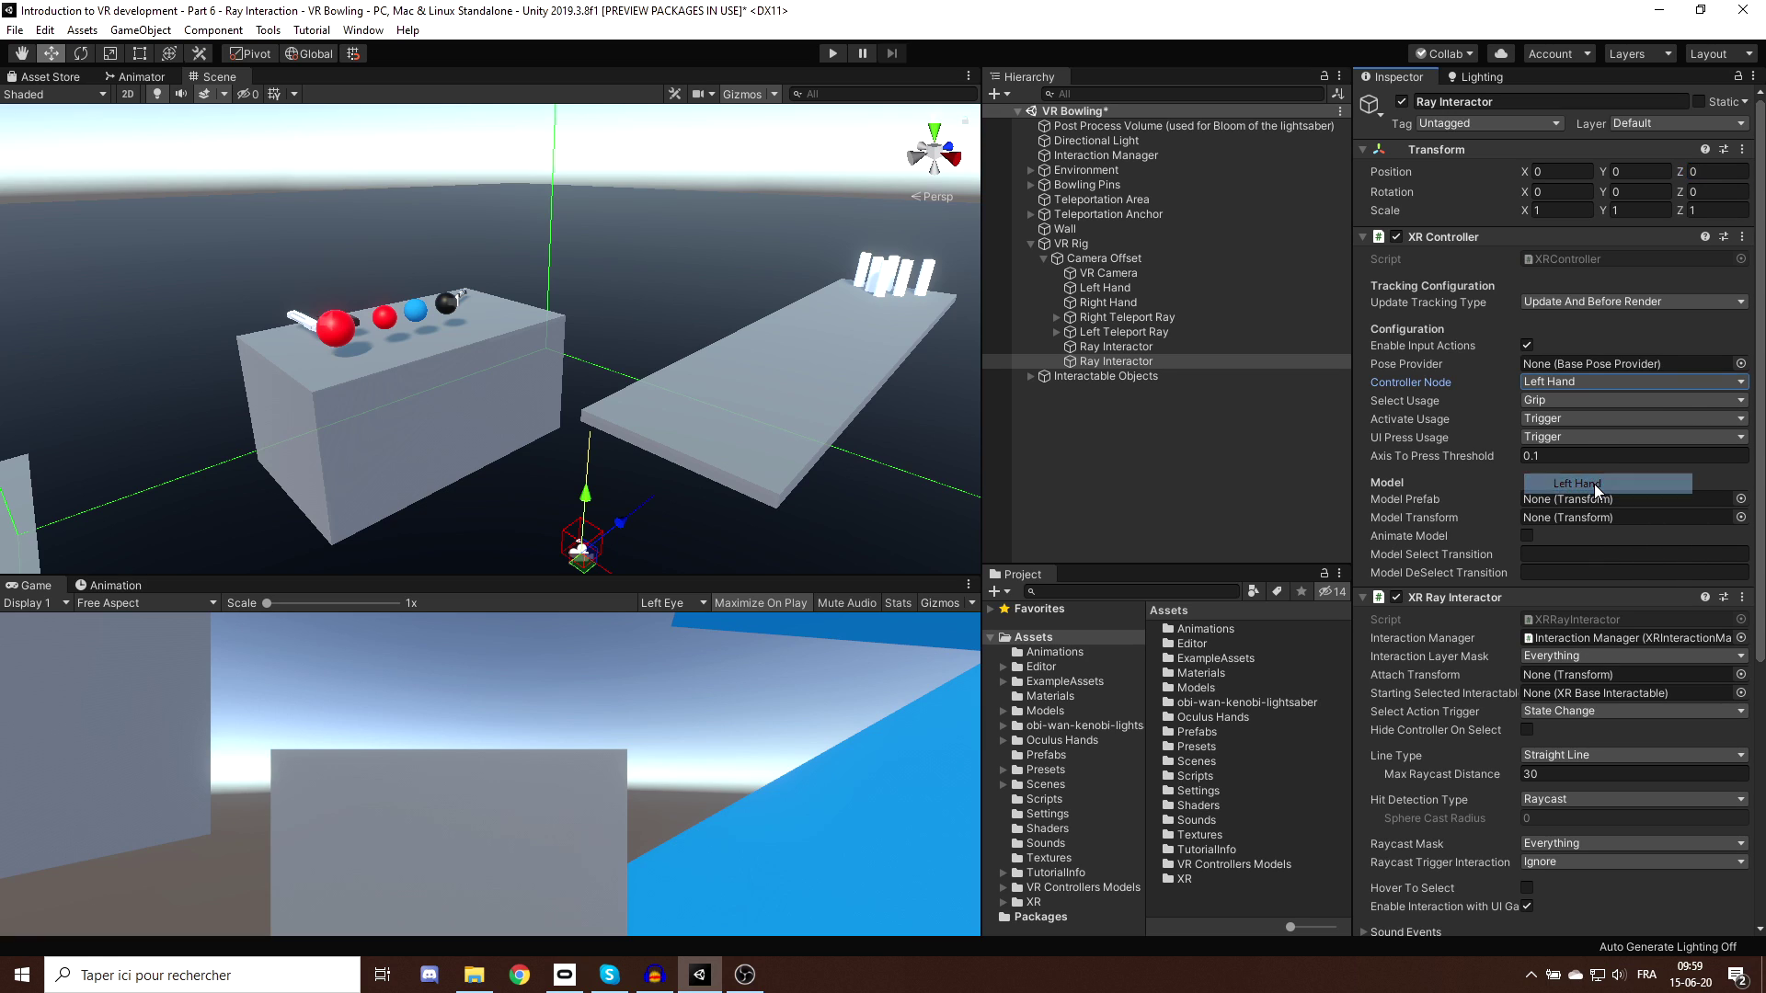
# Rename the interactors Right Ray Interactor and Left Ray Interactor, then test in play mode.
pyautogui.click(1101, 348)
pyautogui.press('F2')
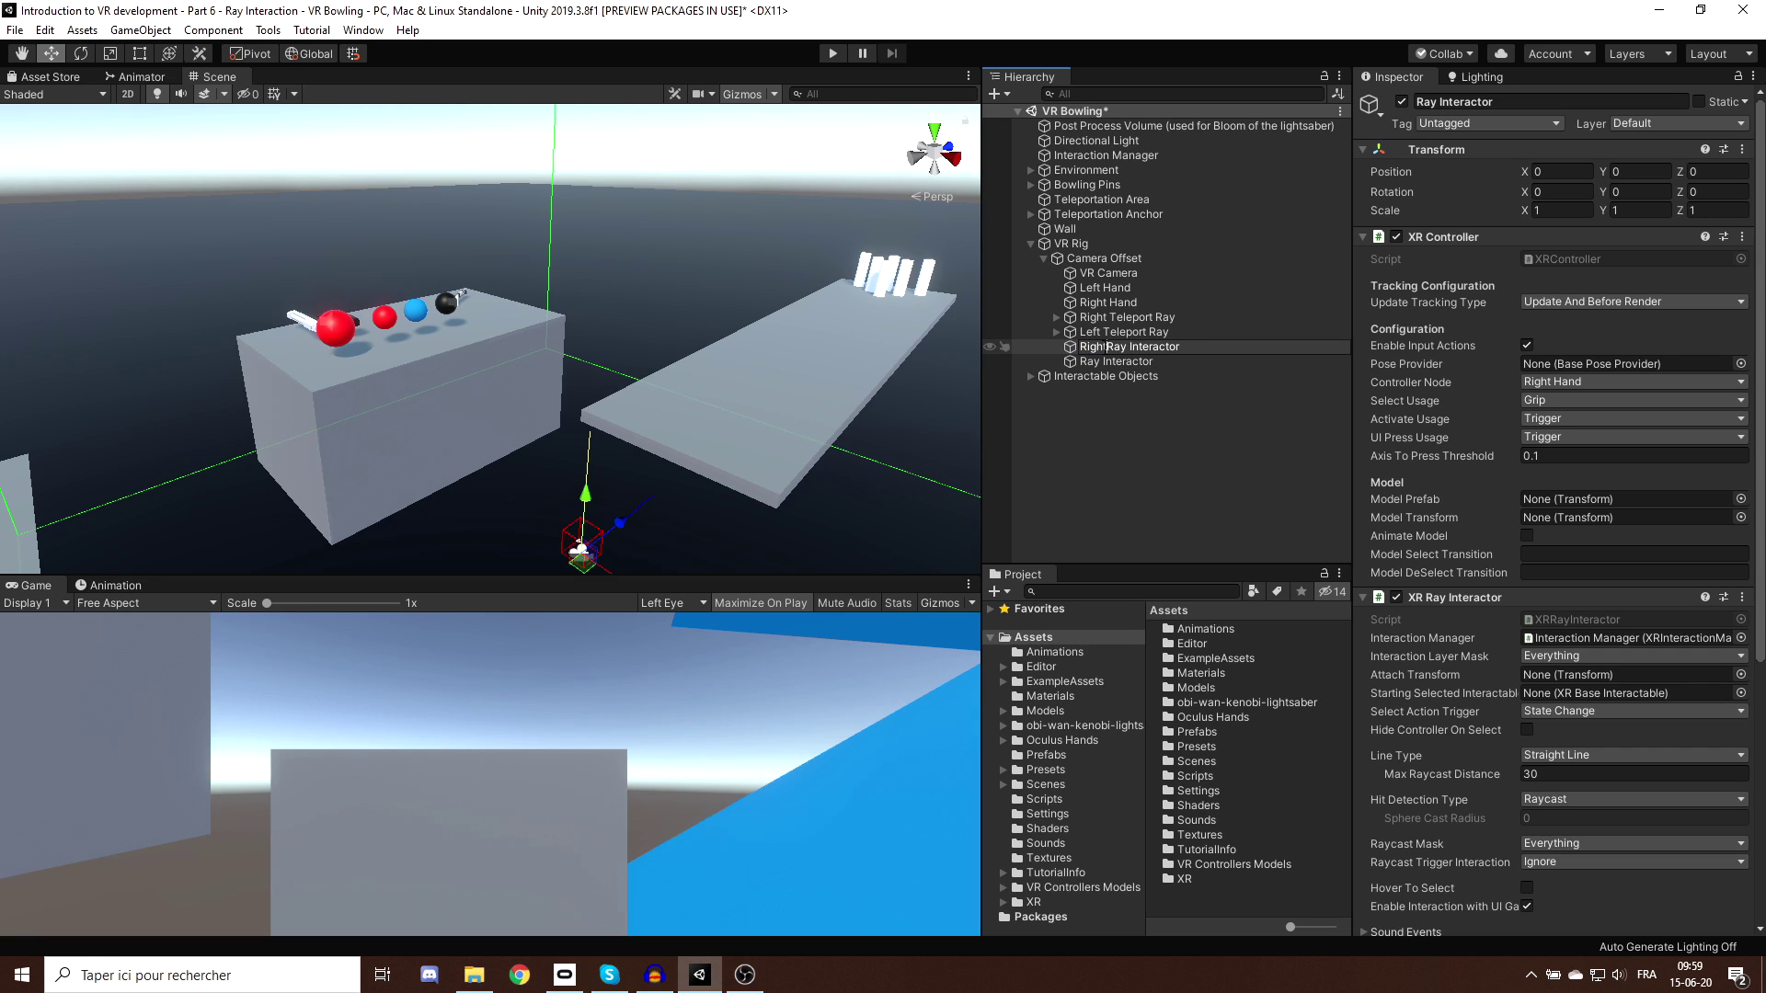
pyautogui.write('Right')
pyautogui.click(1092, 364)
pyautogui.press('F2')
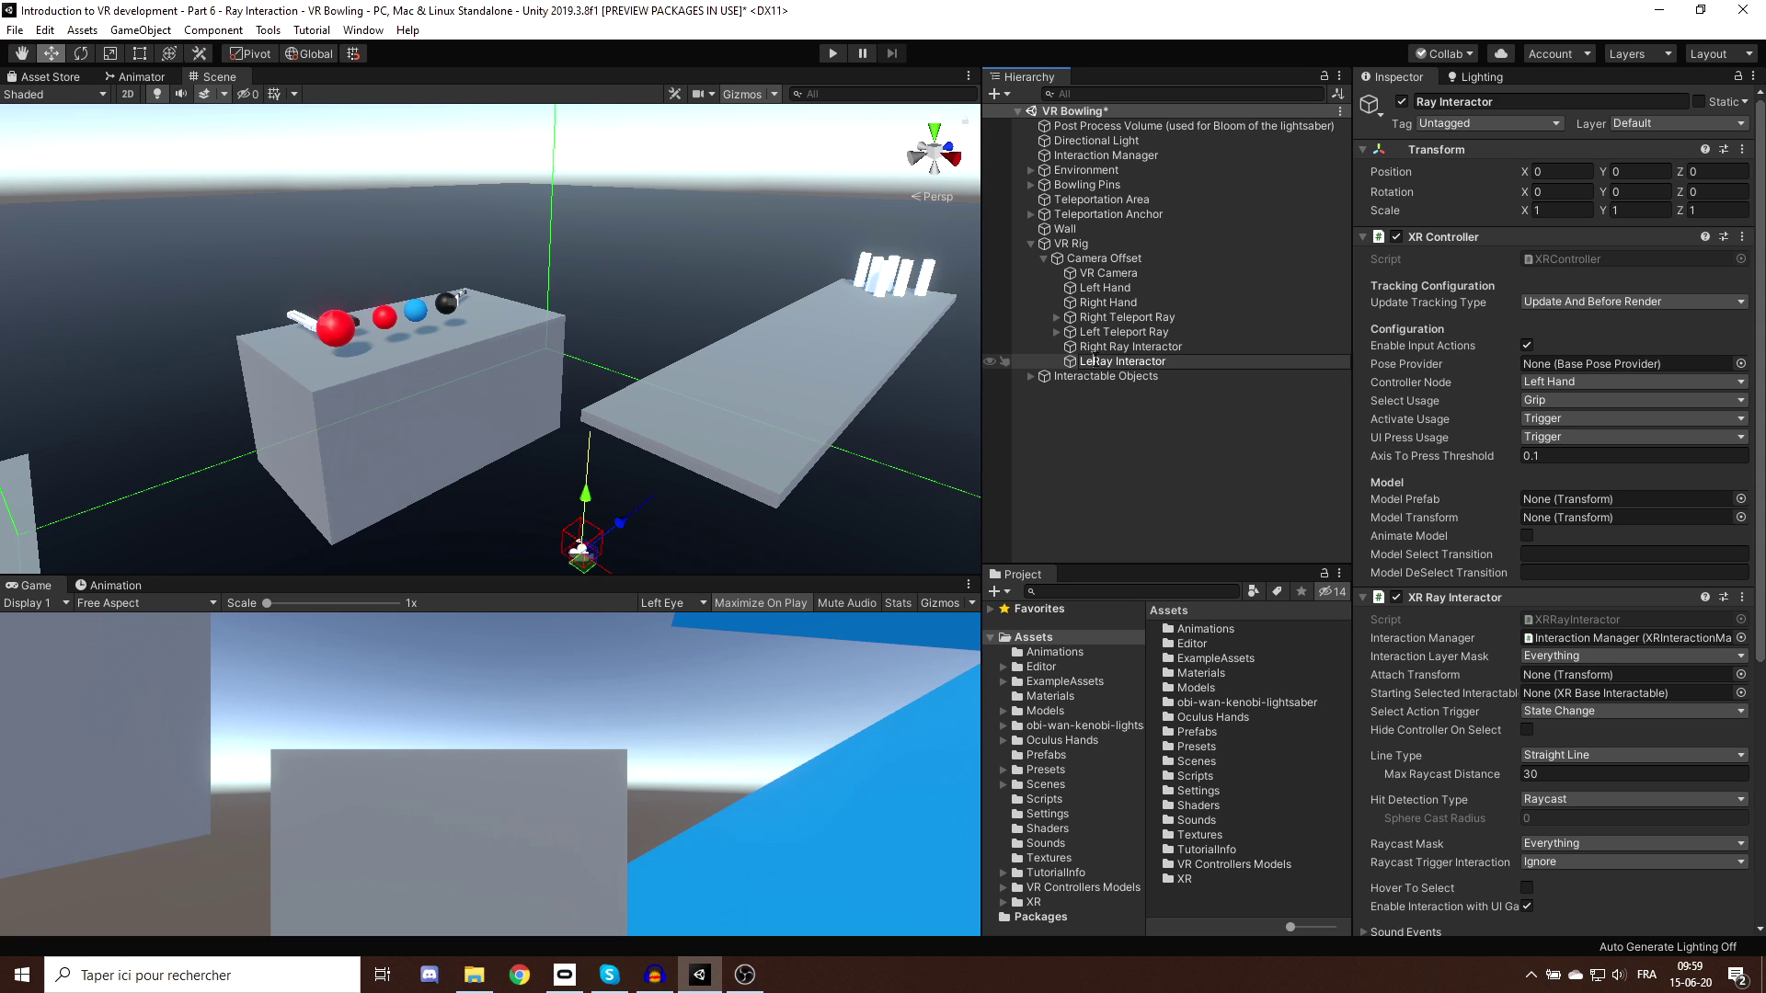
pyautogui.write('Left')
pyautogui.press('Return')
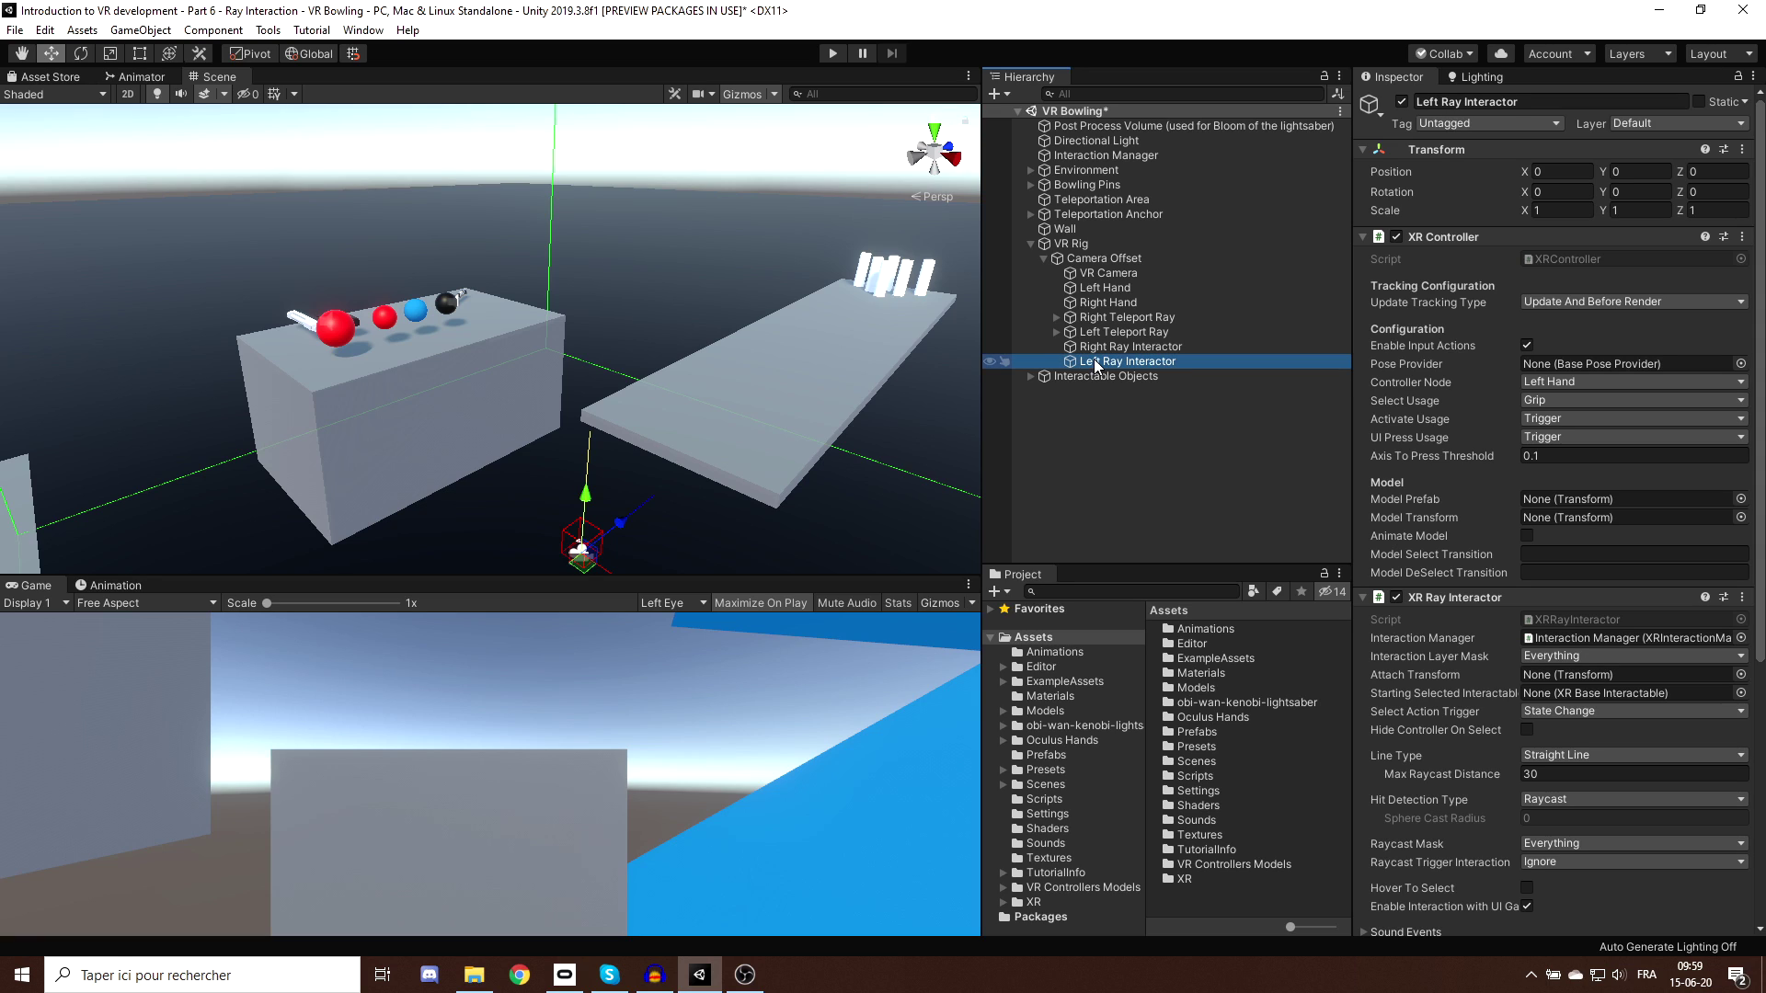
pyautogui.click(1133, 439)
pyautogui.click(833, 54)
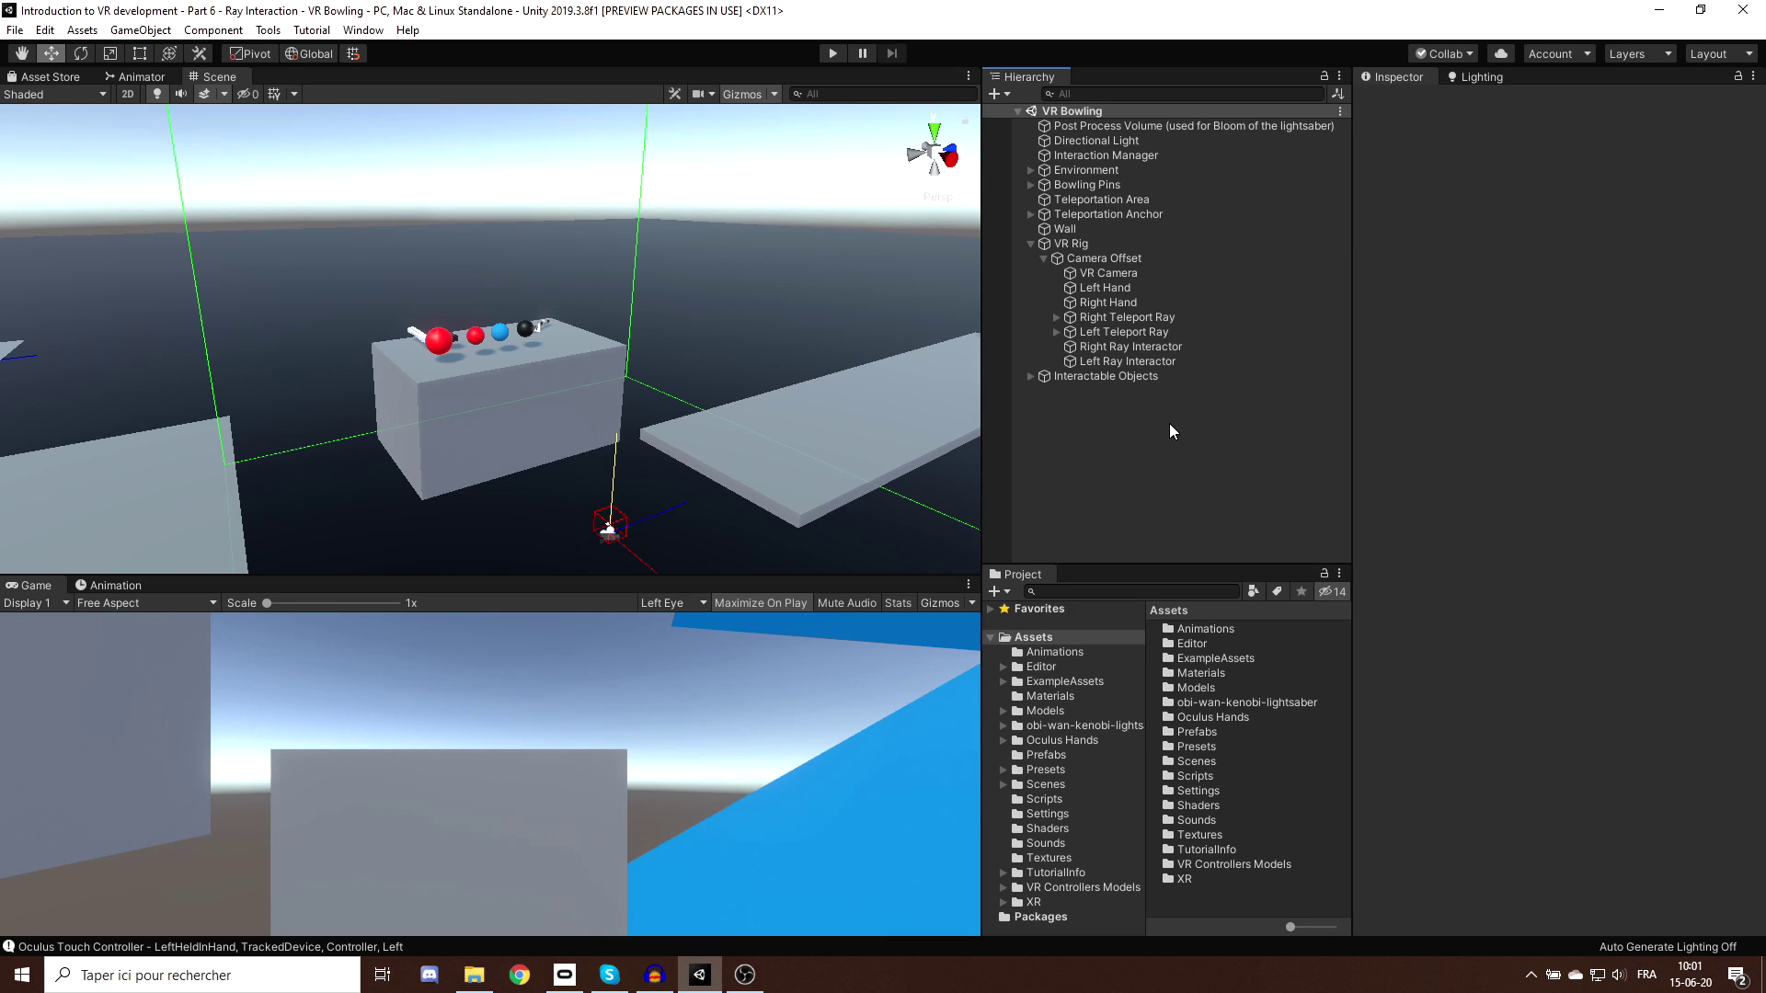
# Set the Raycast Mask to Nothing, then enable only the Grab and UI layers.
pyautogui.click(1126, 349)
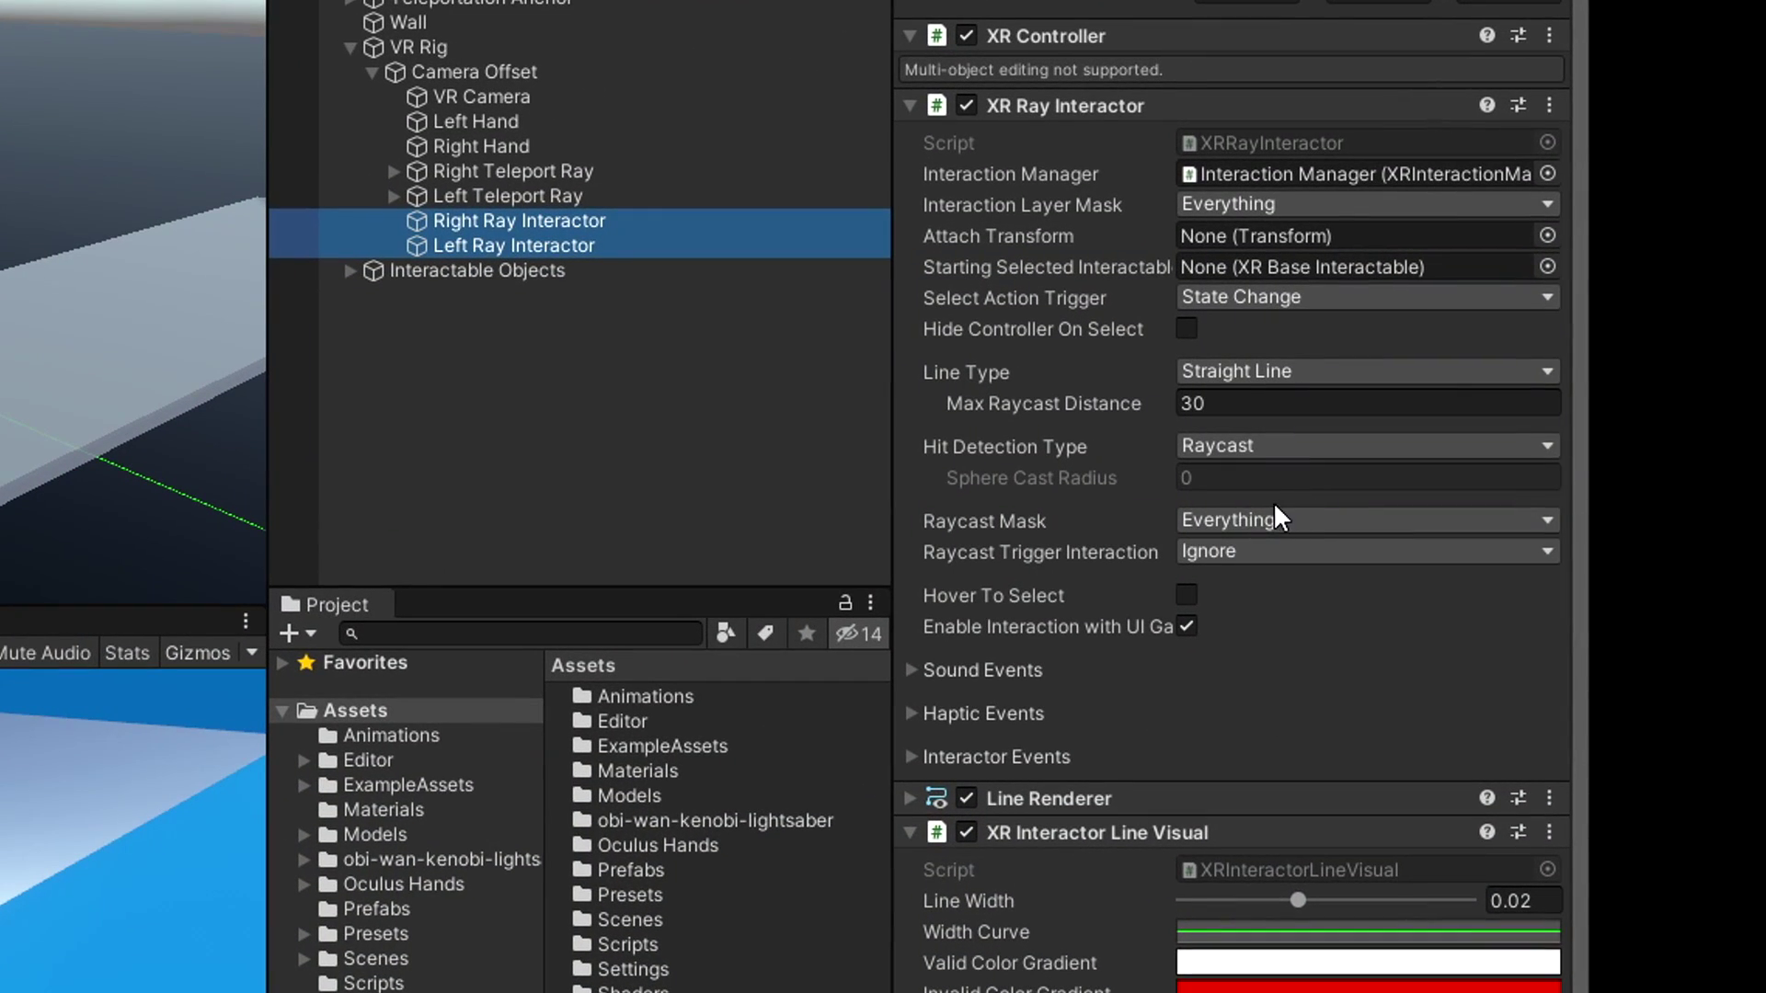
pyautogui.click(1247, 518)
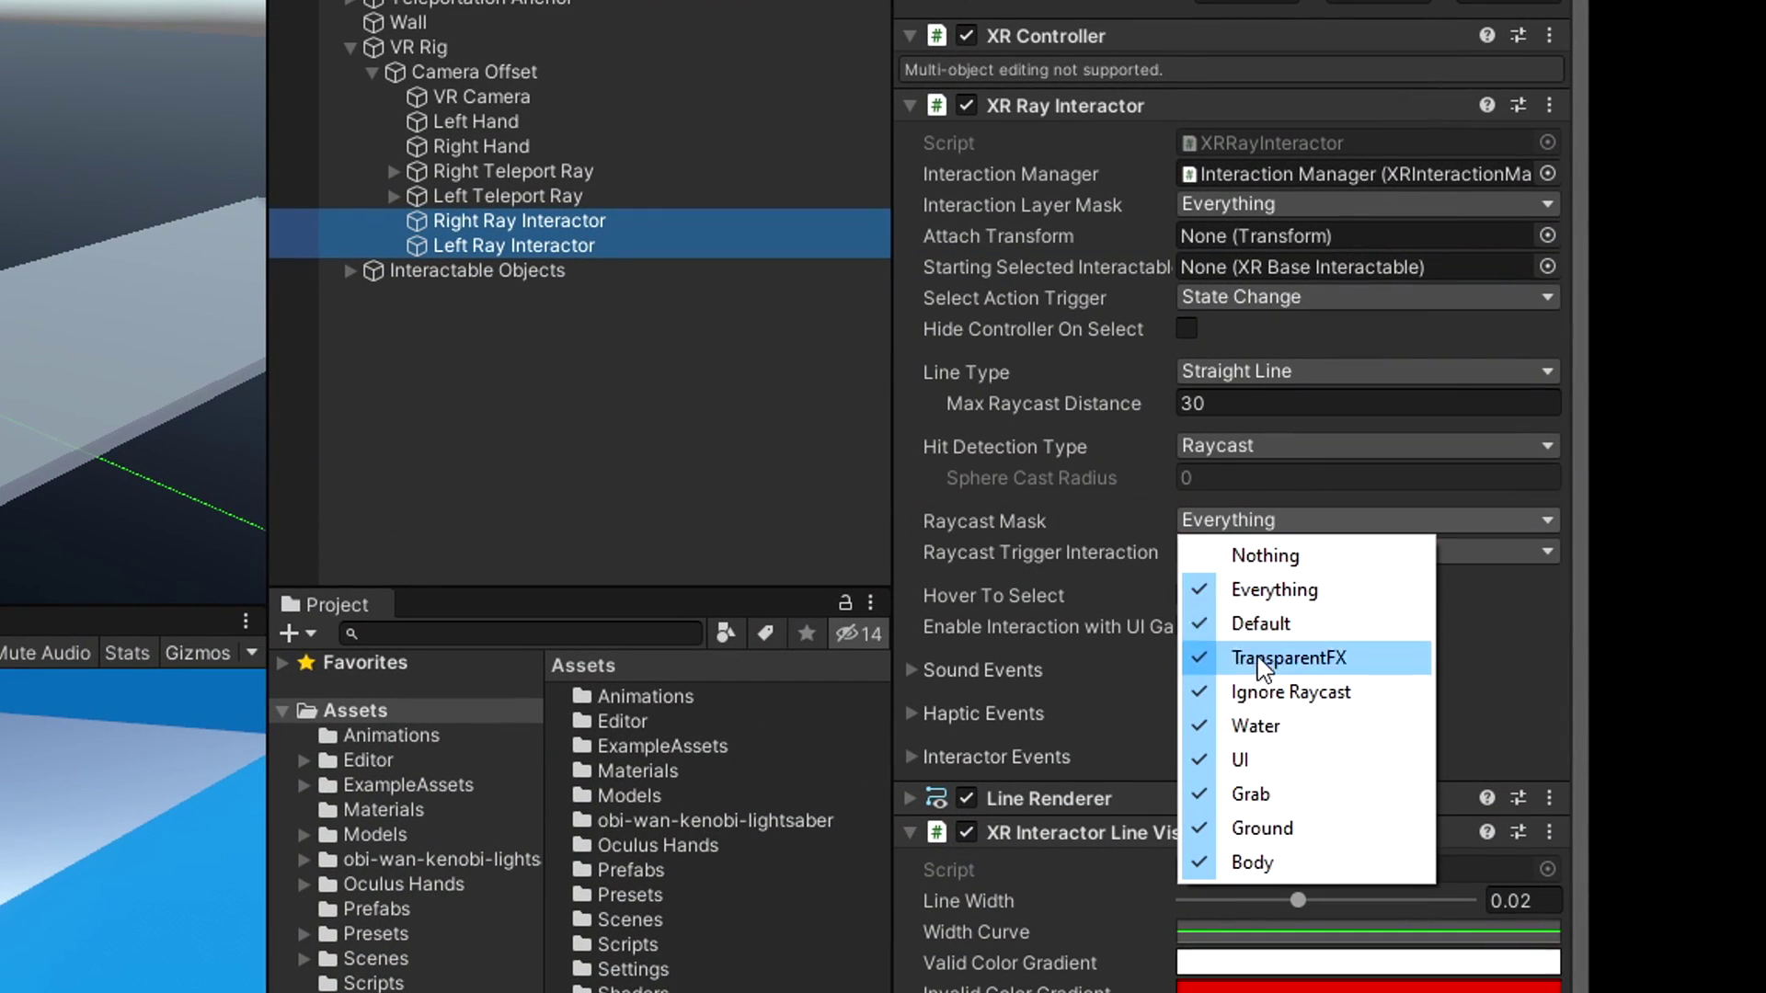
pyautogui.click(1275, 563)
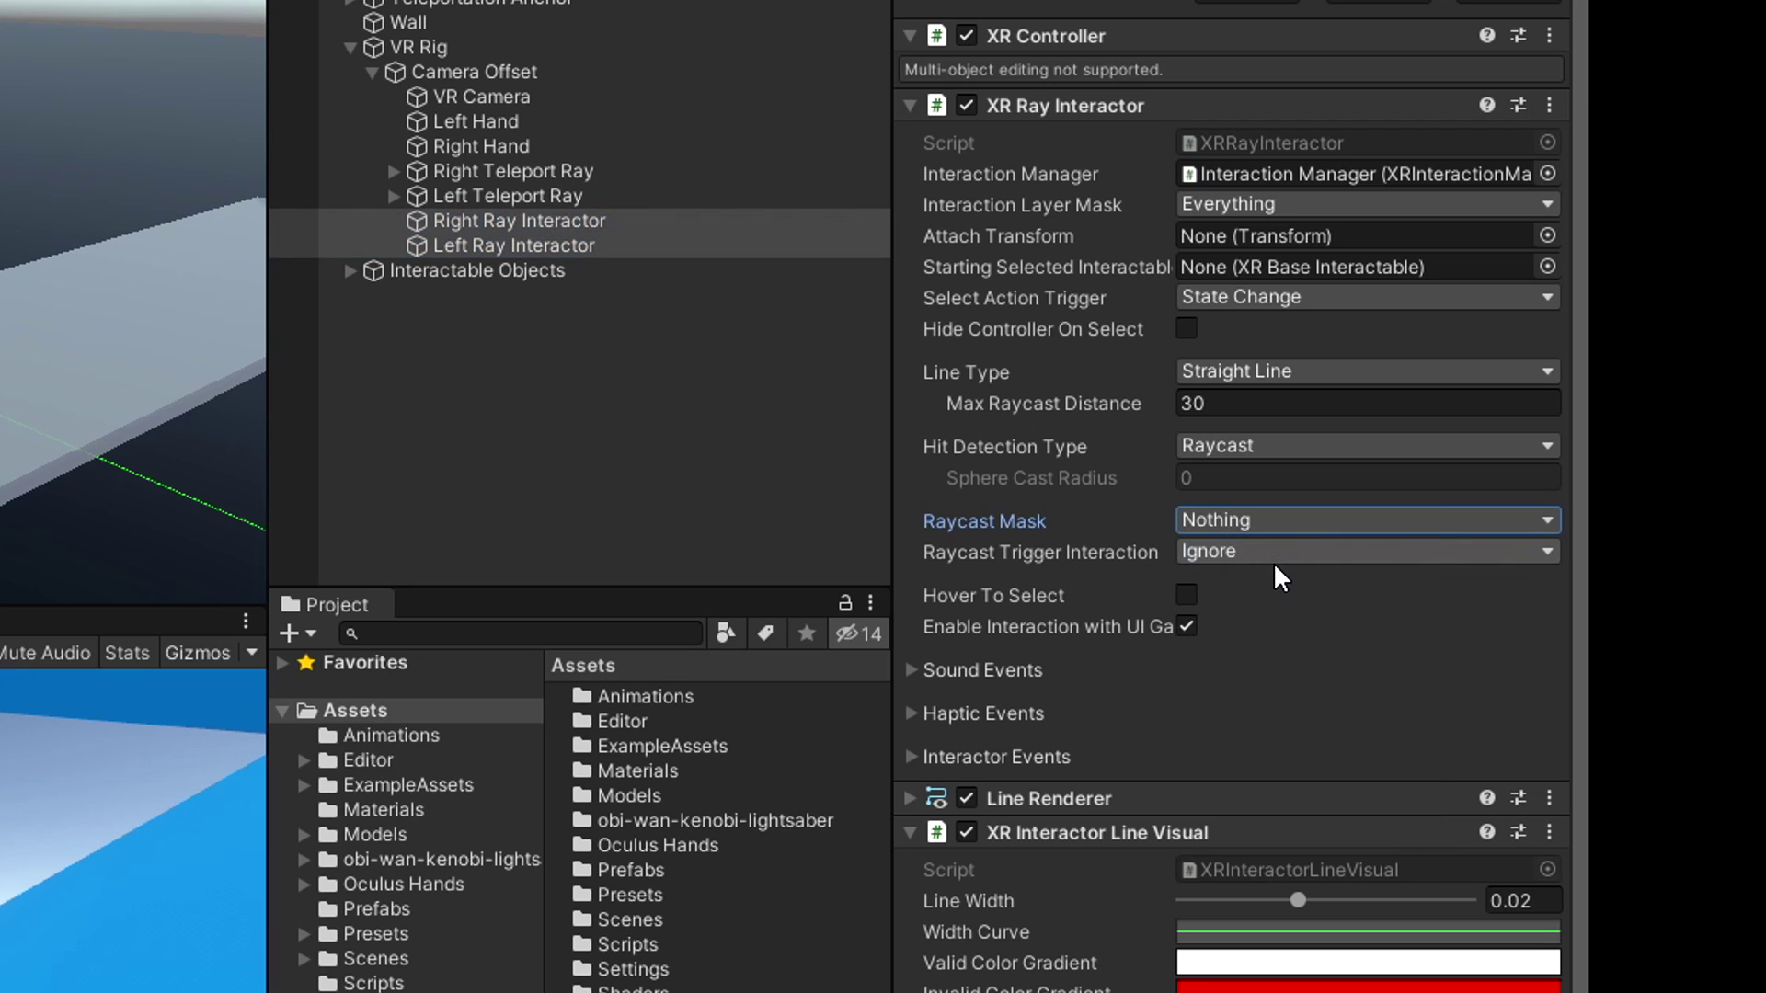
pyautogui.click(1284, 522)
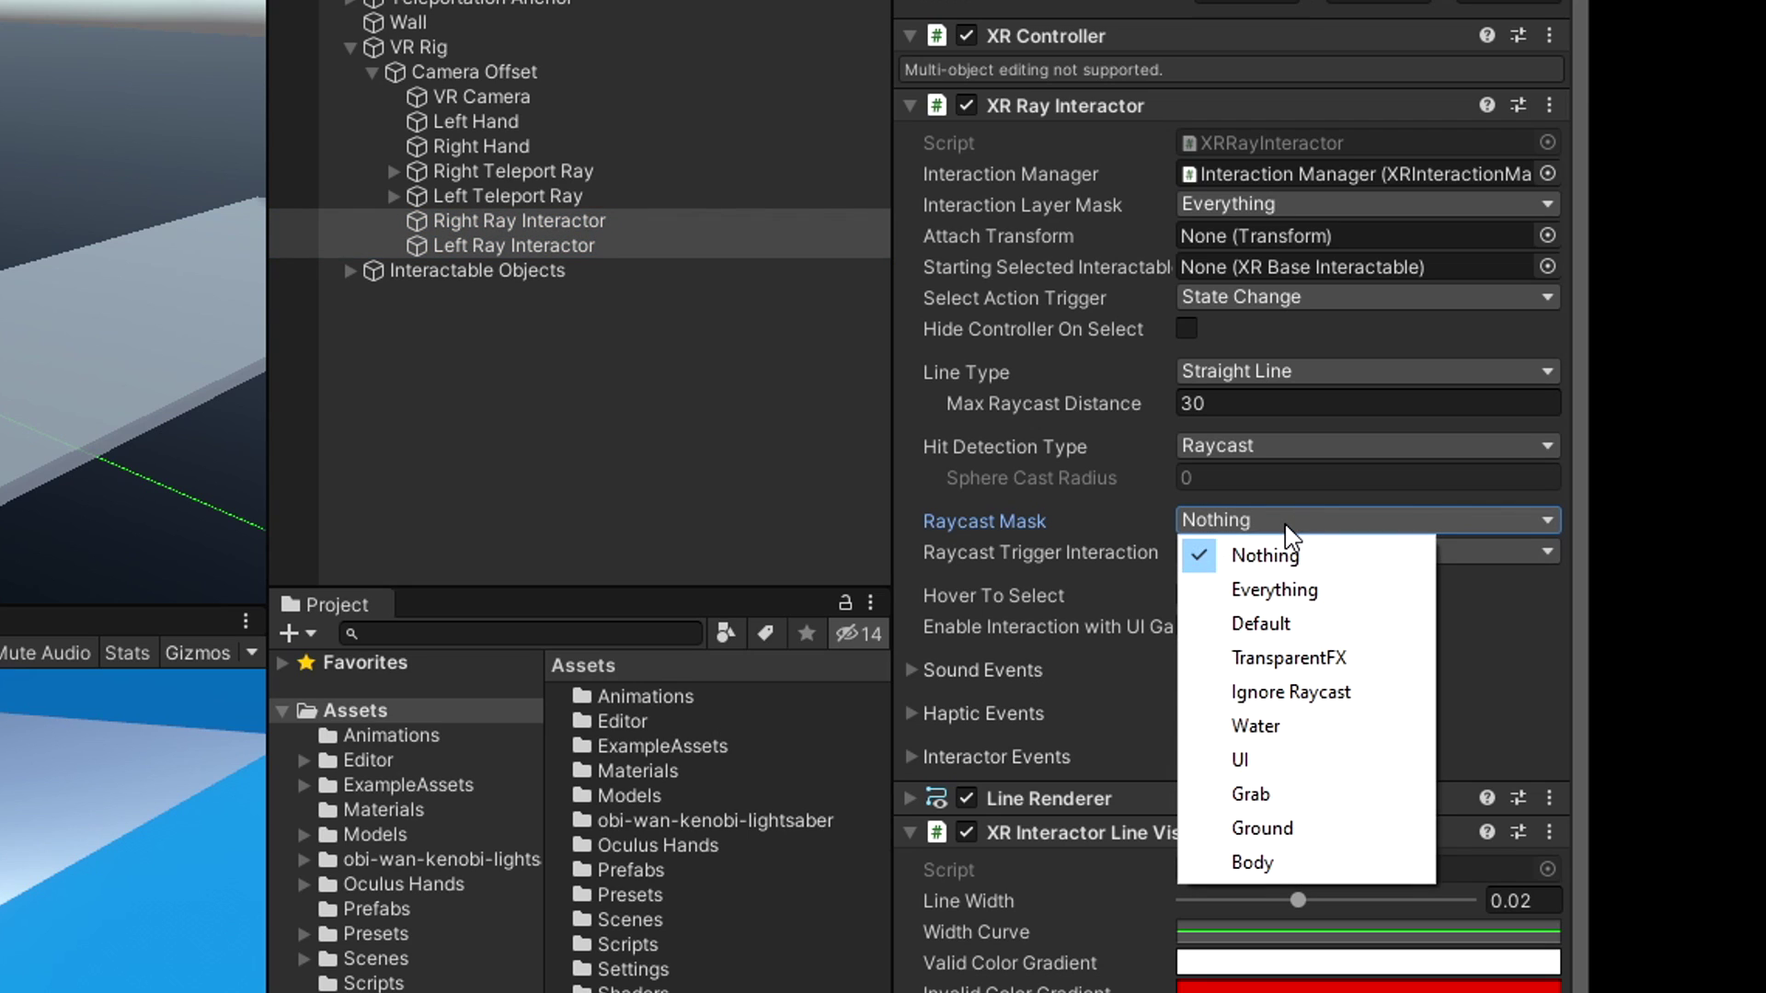
pyautogui.click(1301, 793)
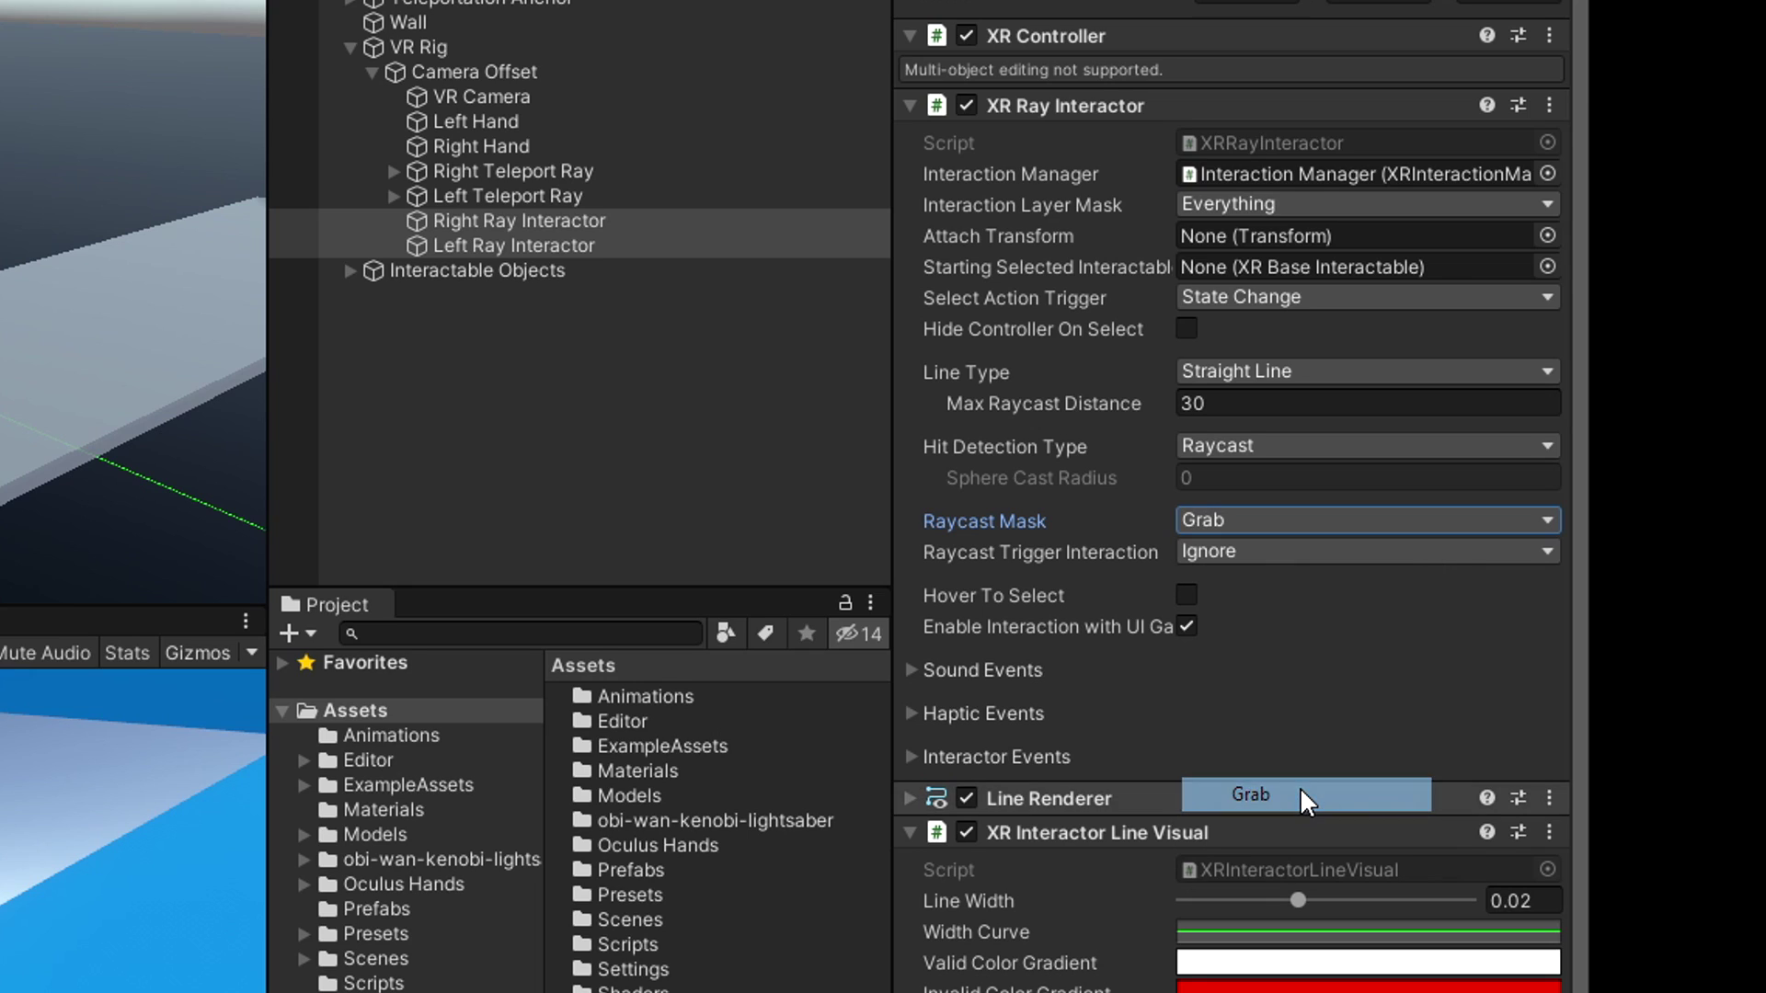
pyautogui.click(1295, 520)
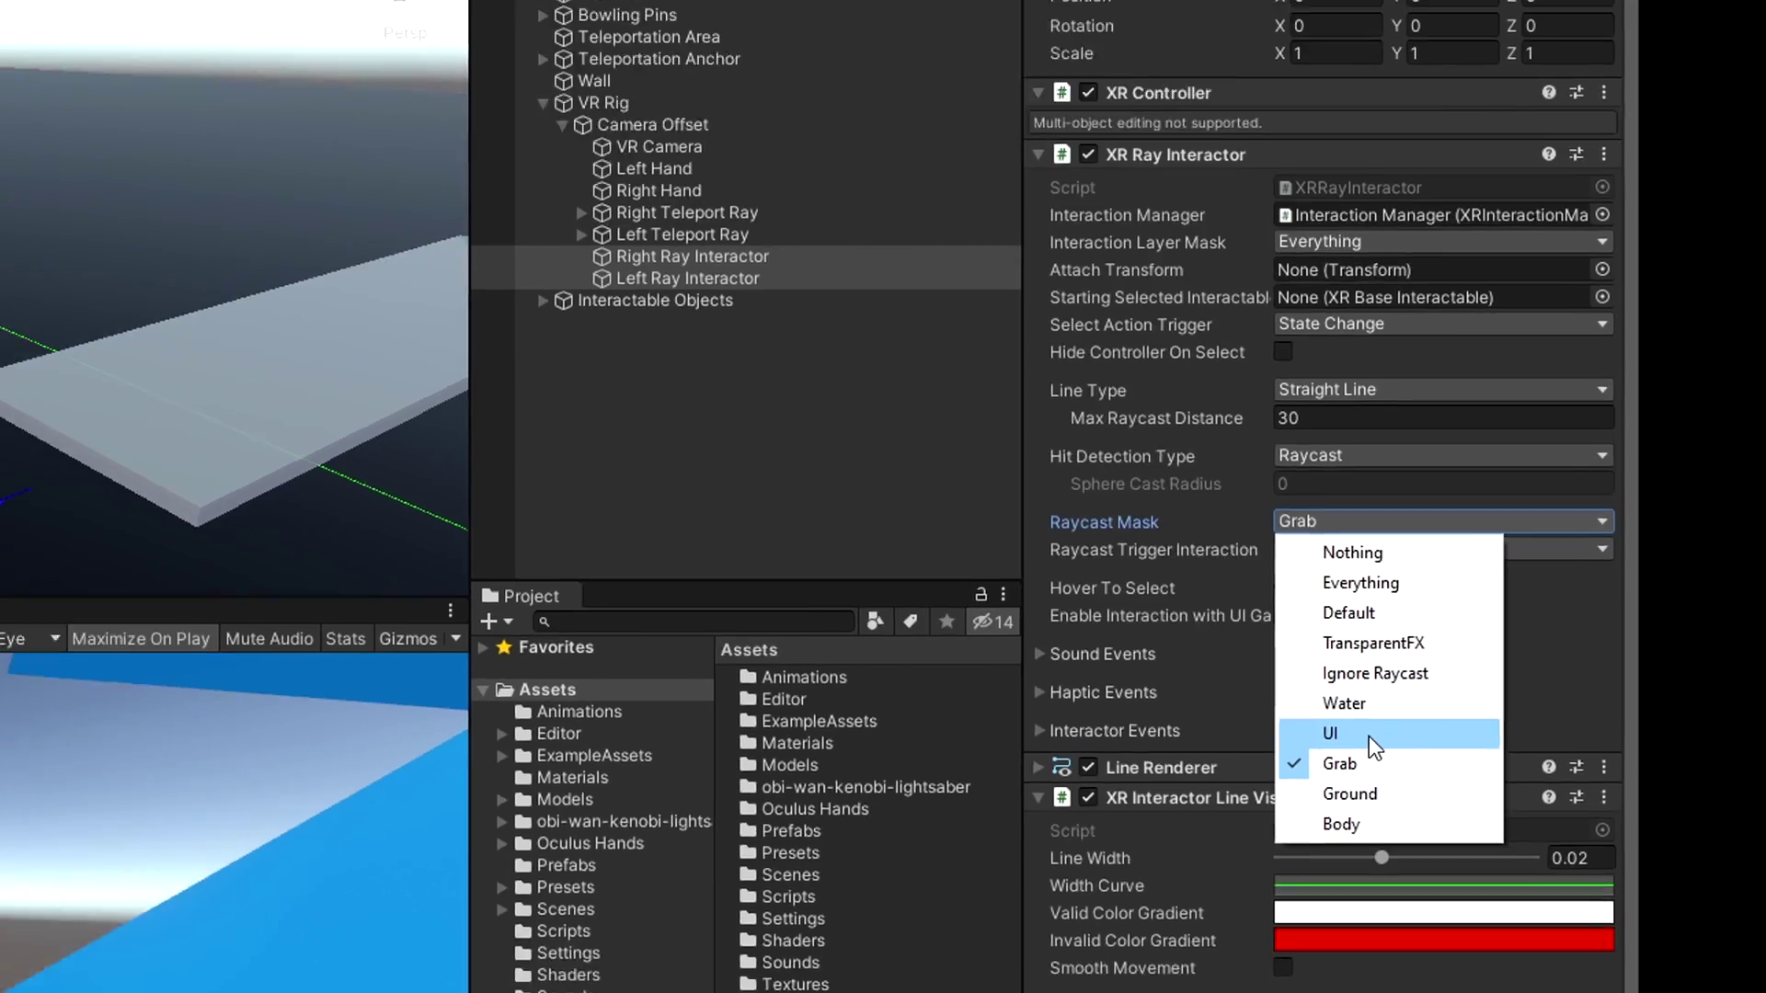
pyautogui.click(1288, 761)
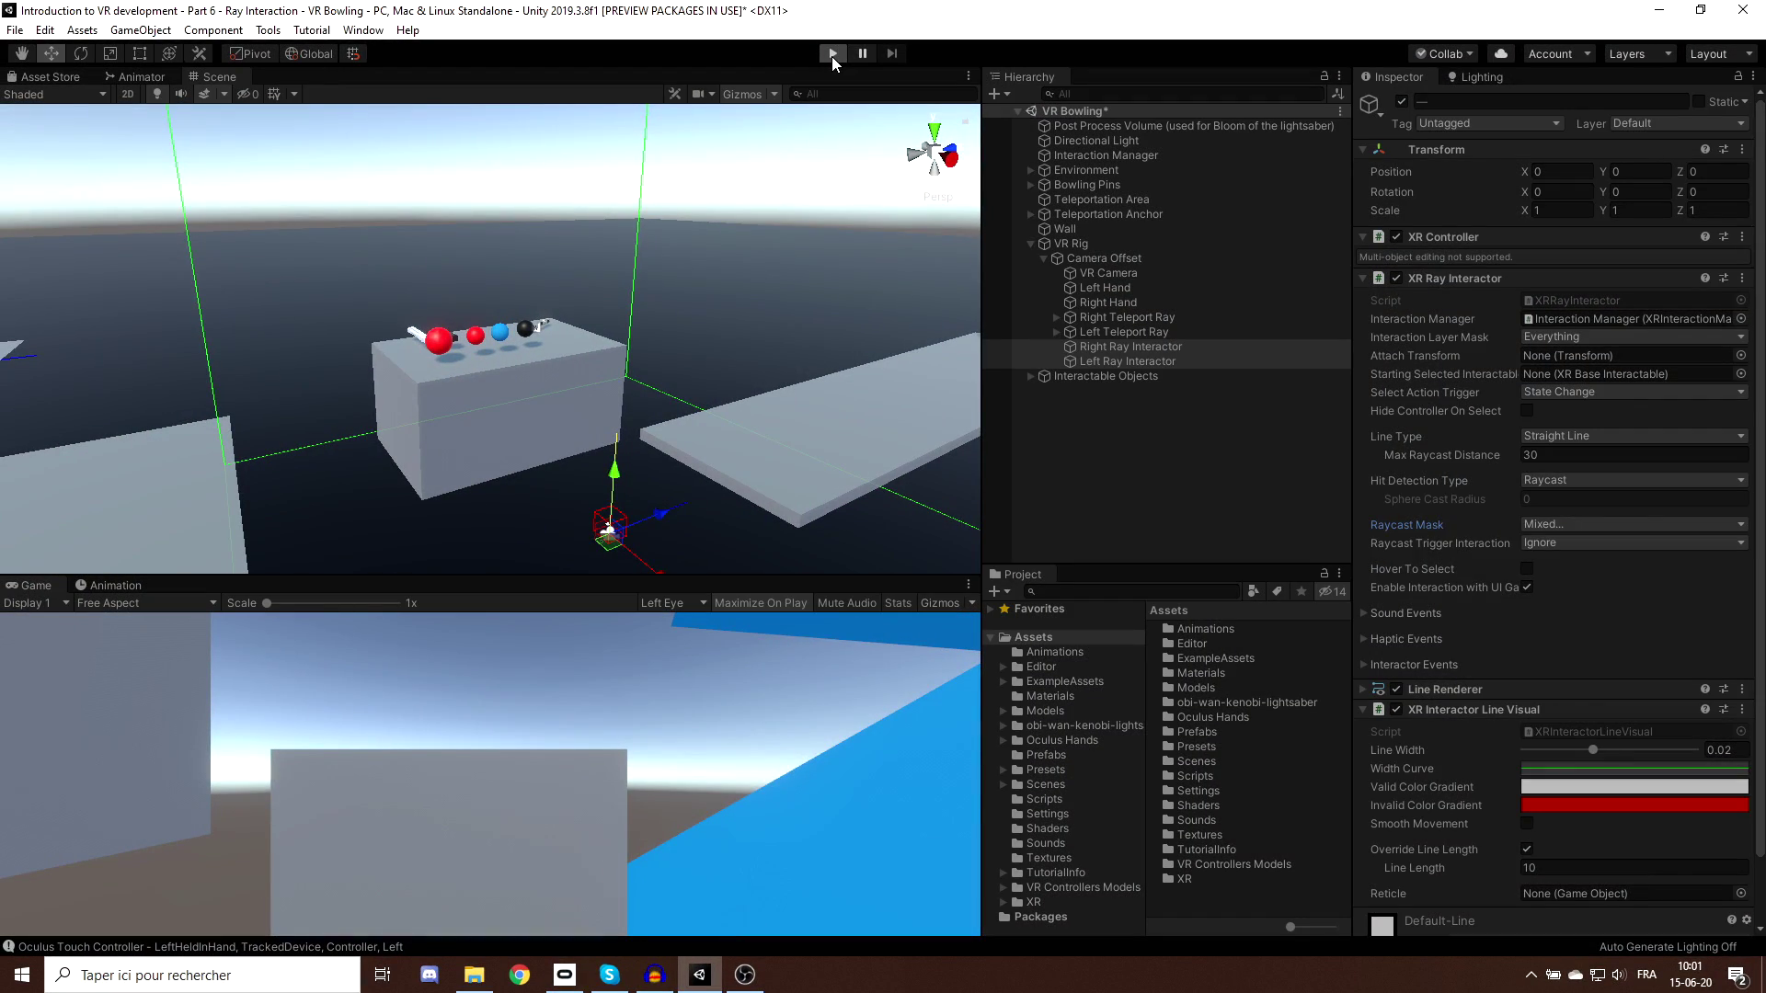
pyautogui.click(831, 57)
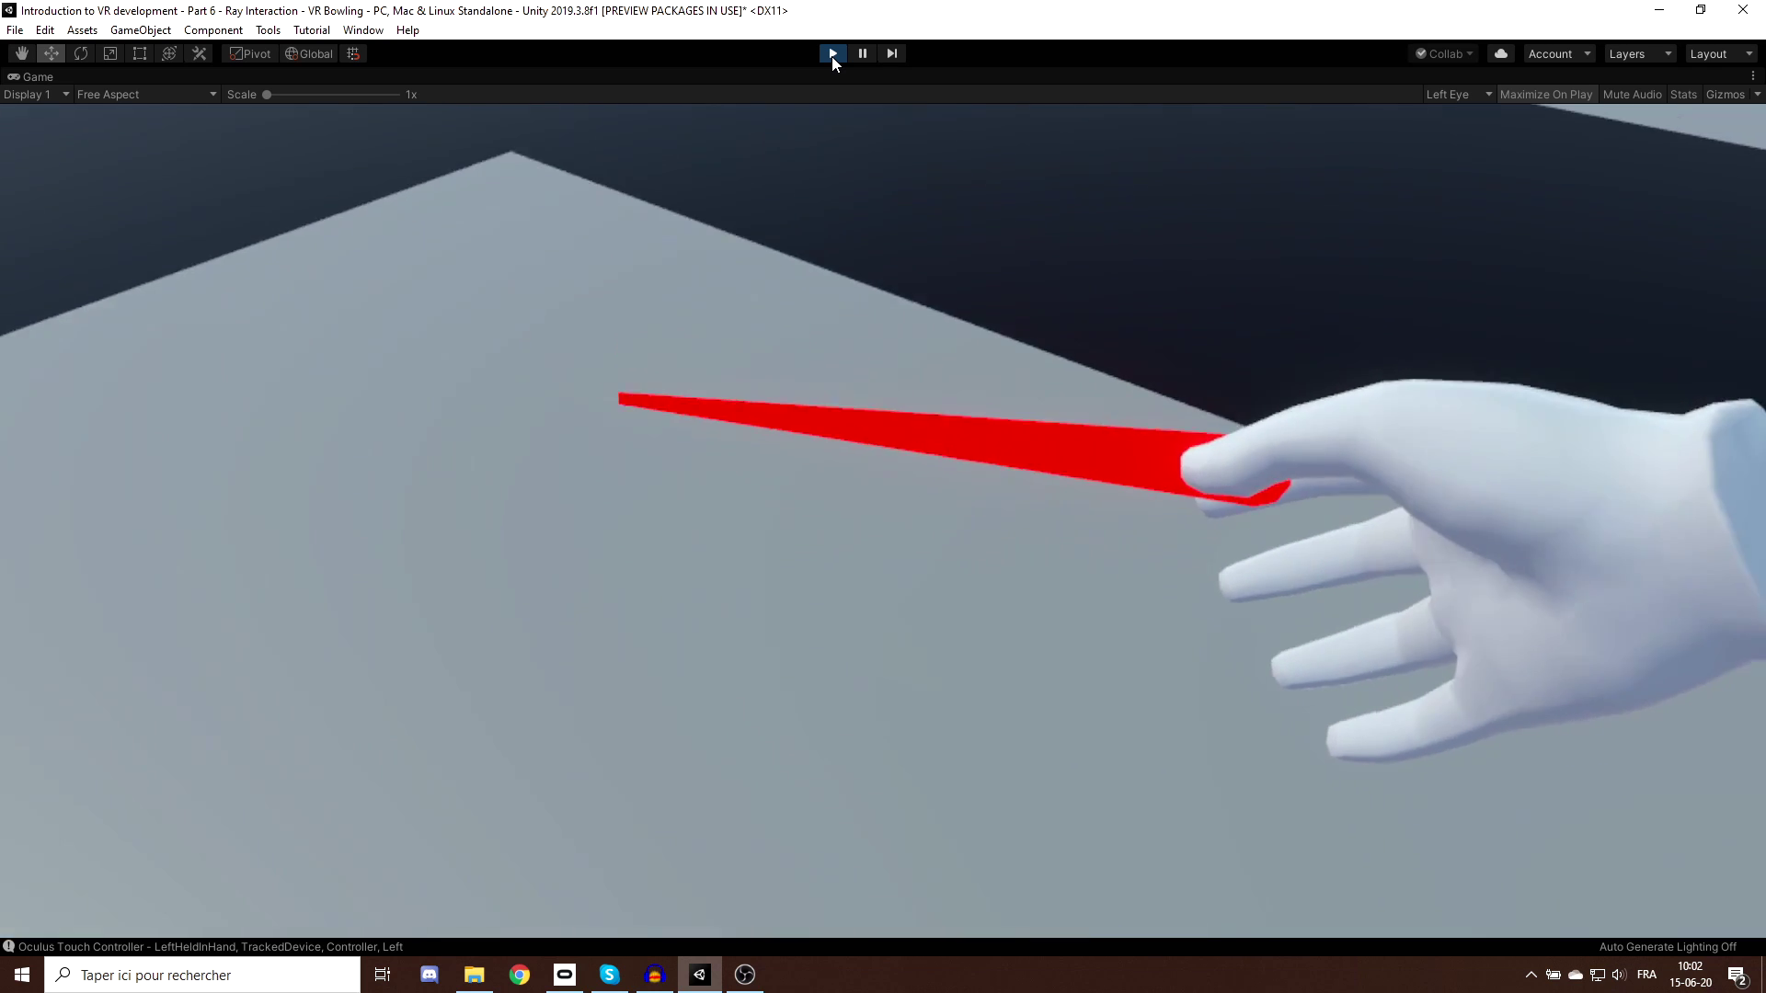
pyautogui.click(832, 55)
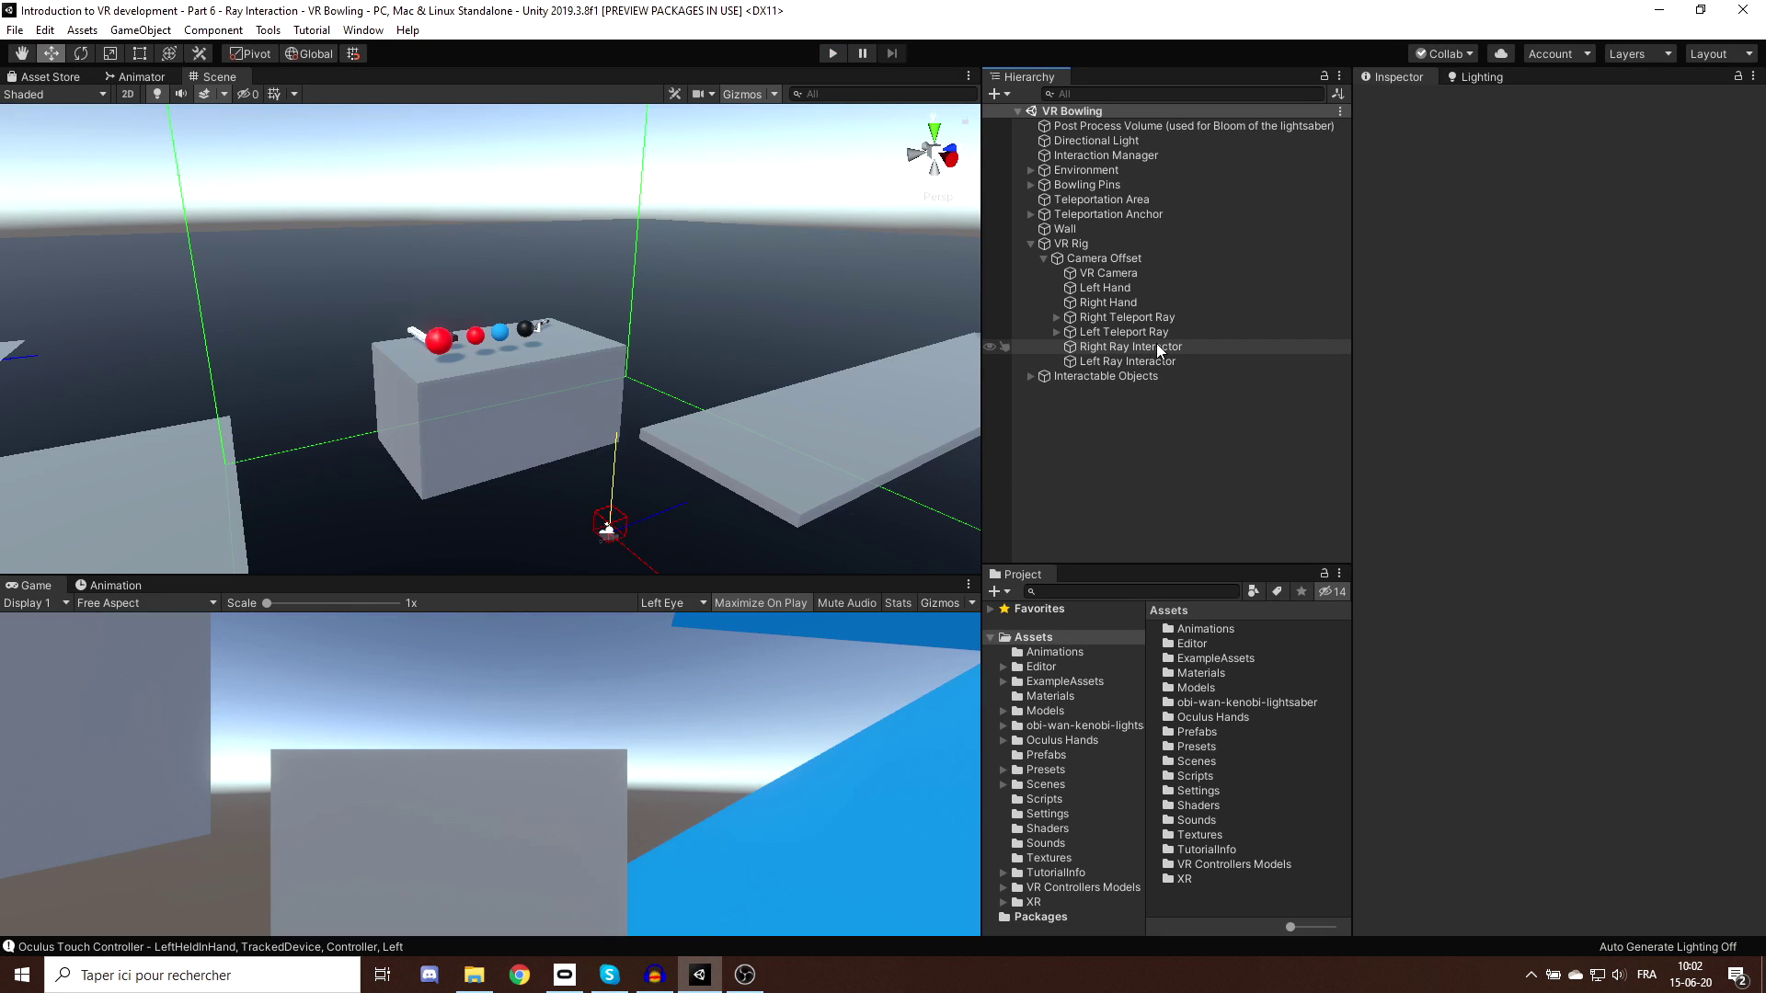
pyautogui.scroll(2, 669, 355)
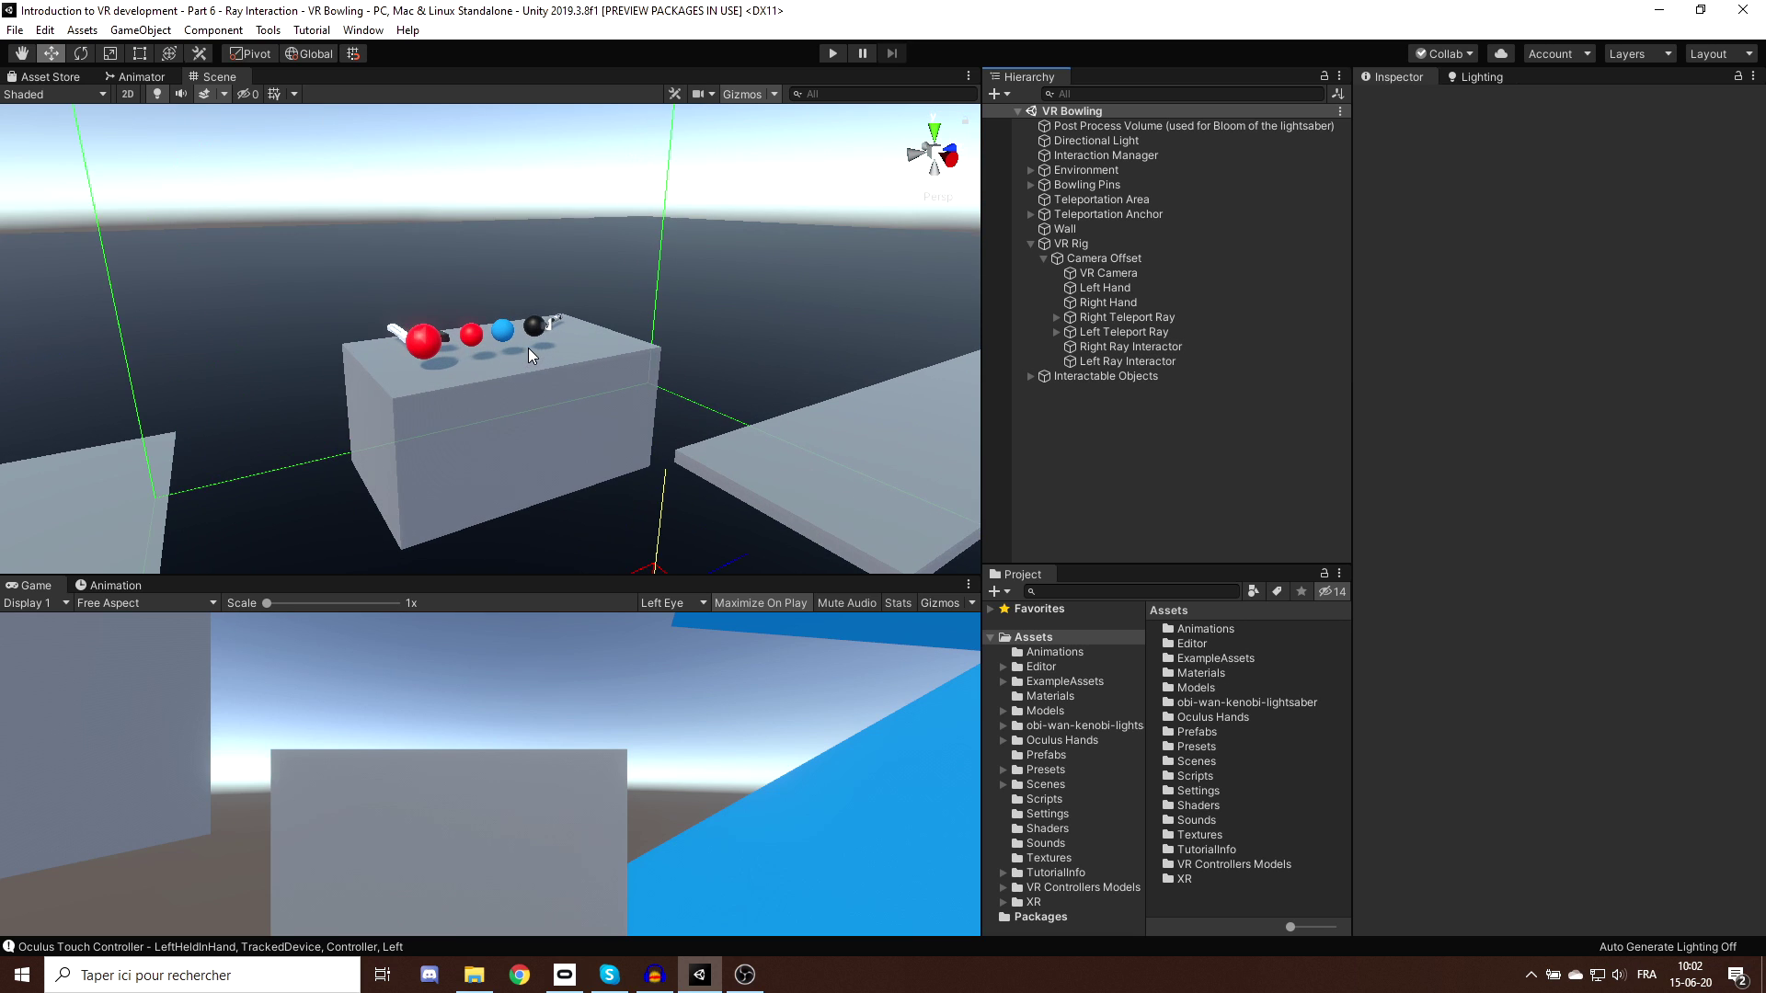
pyautogui.scroll(-3, 534, 348)
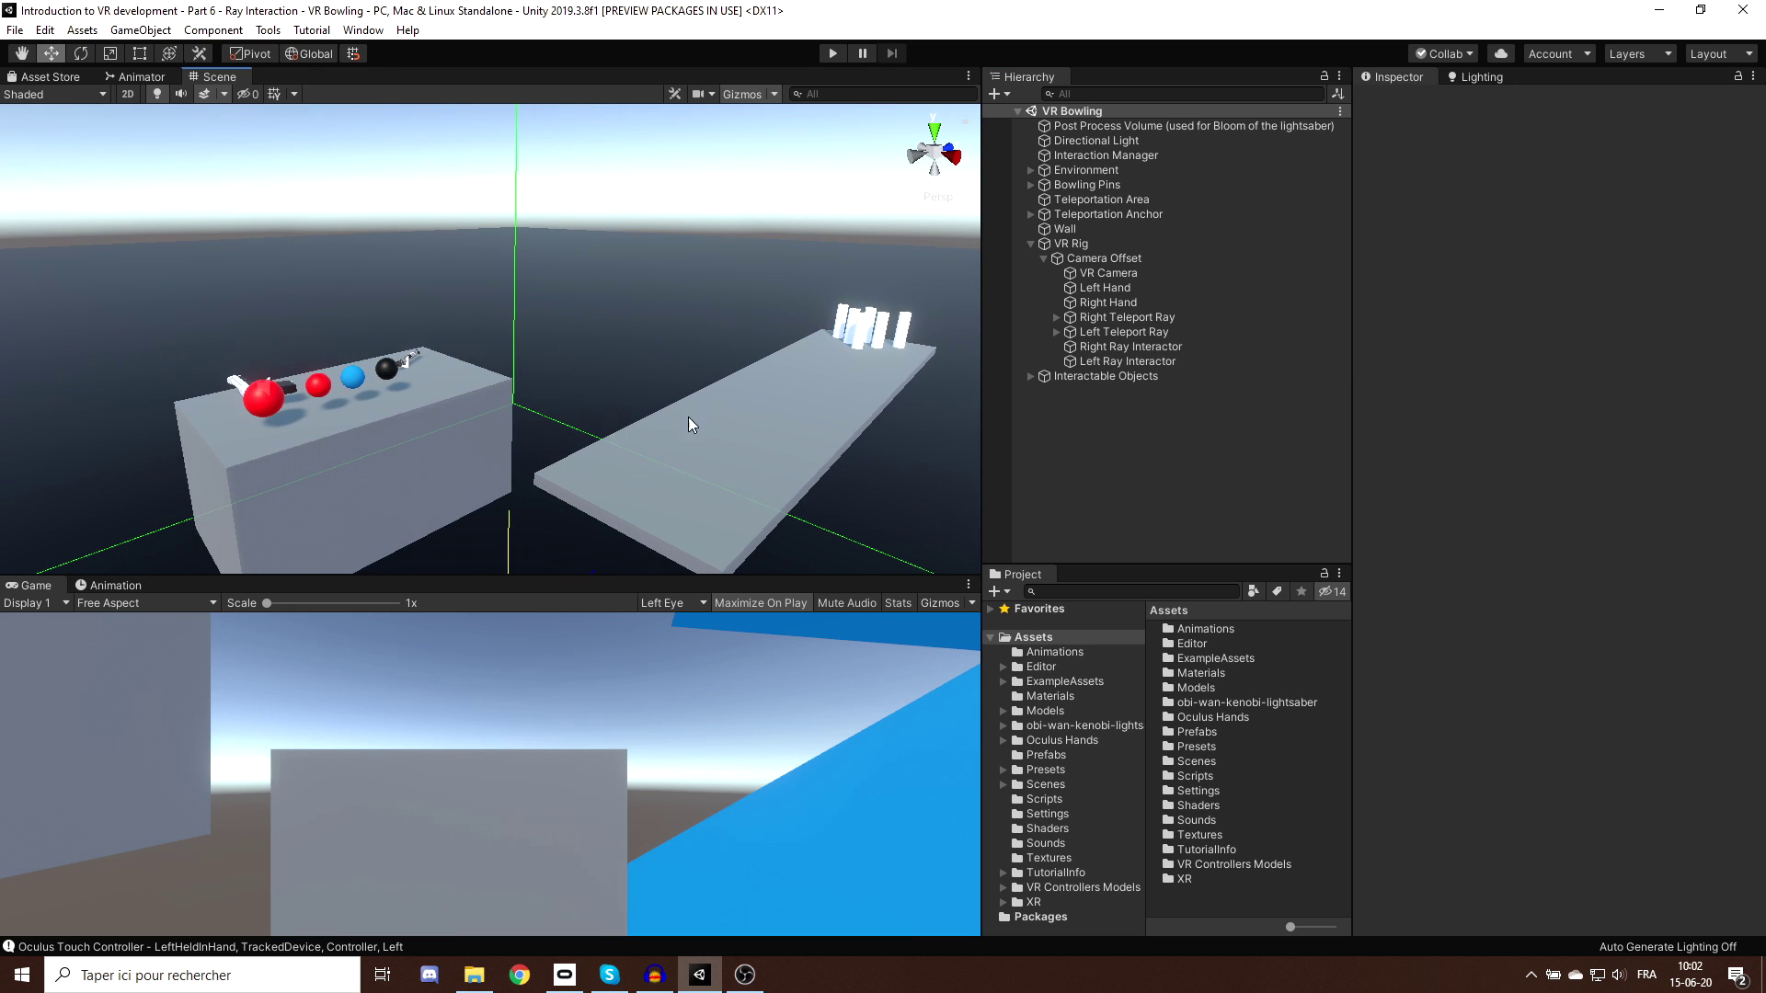
# Assign the Shader Graphs_Dotted Line material to both interactors' Line Renderer Element 0.
pyautogui.click(1122, 344)
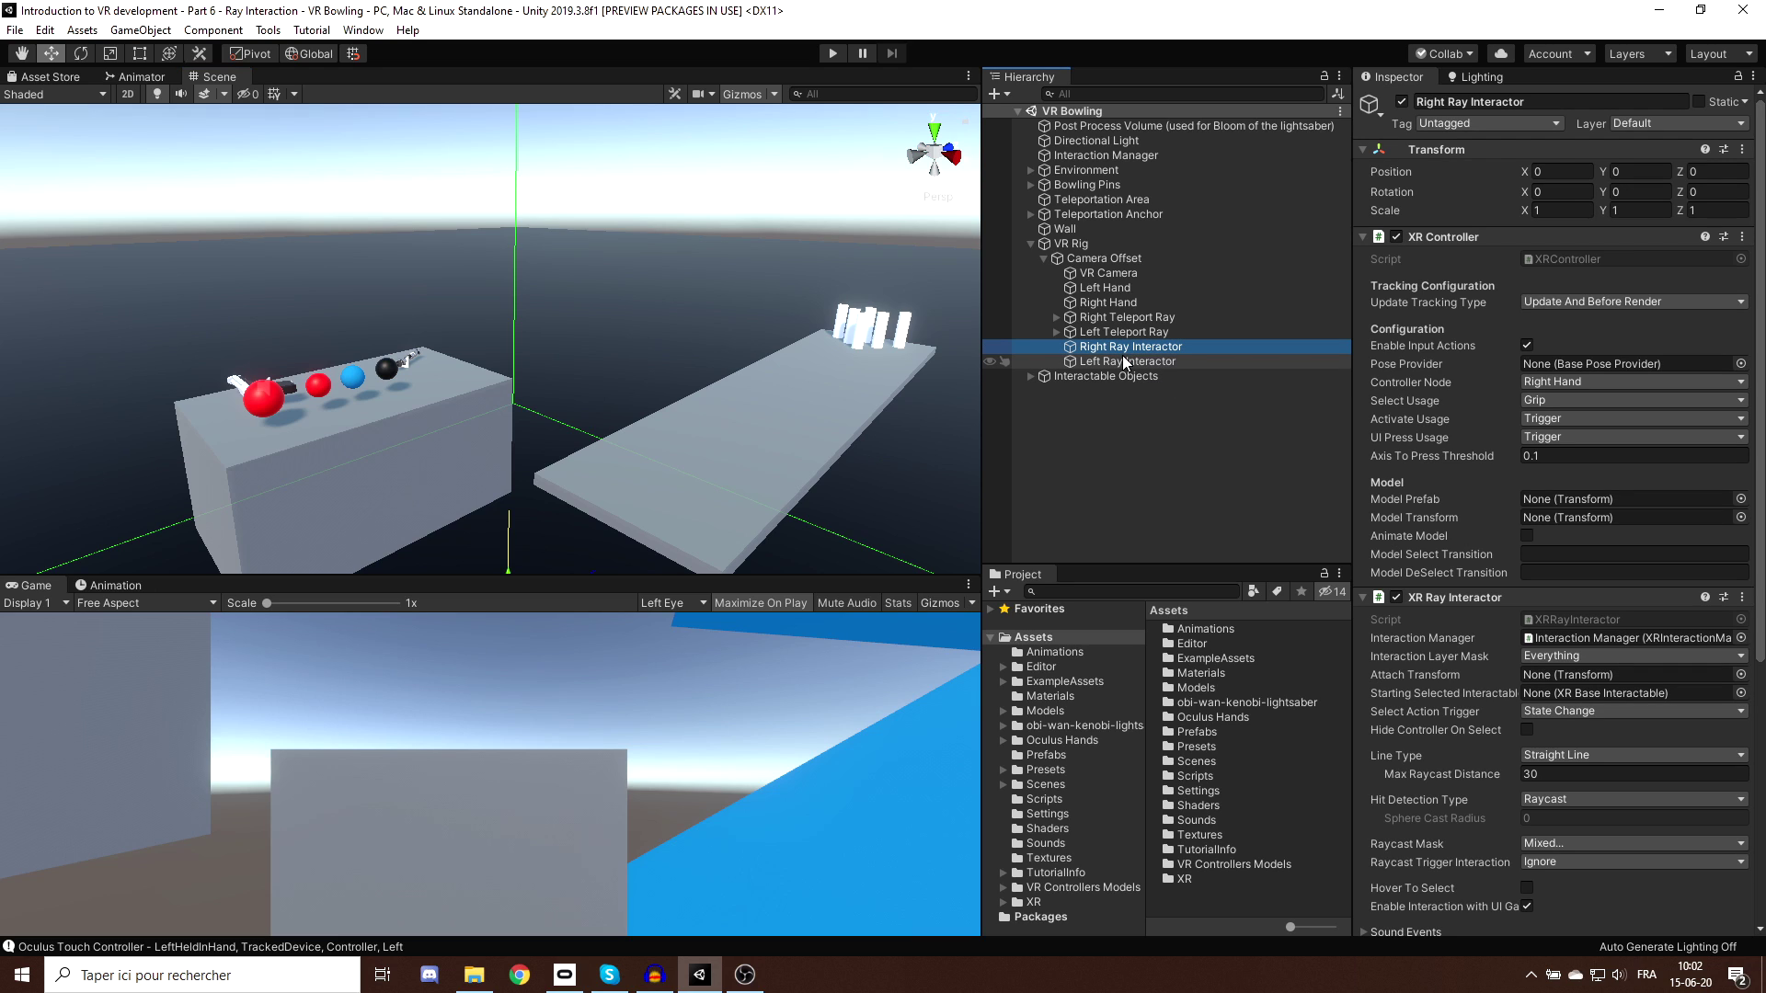
pyautogui.keyDown('ctrl'); pyautogui.click(1122, 361); pyautogui.keyUp('ctrl')
pyautogui.scroll(-2, 1533, 551)
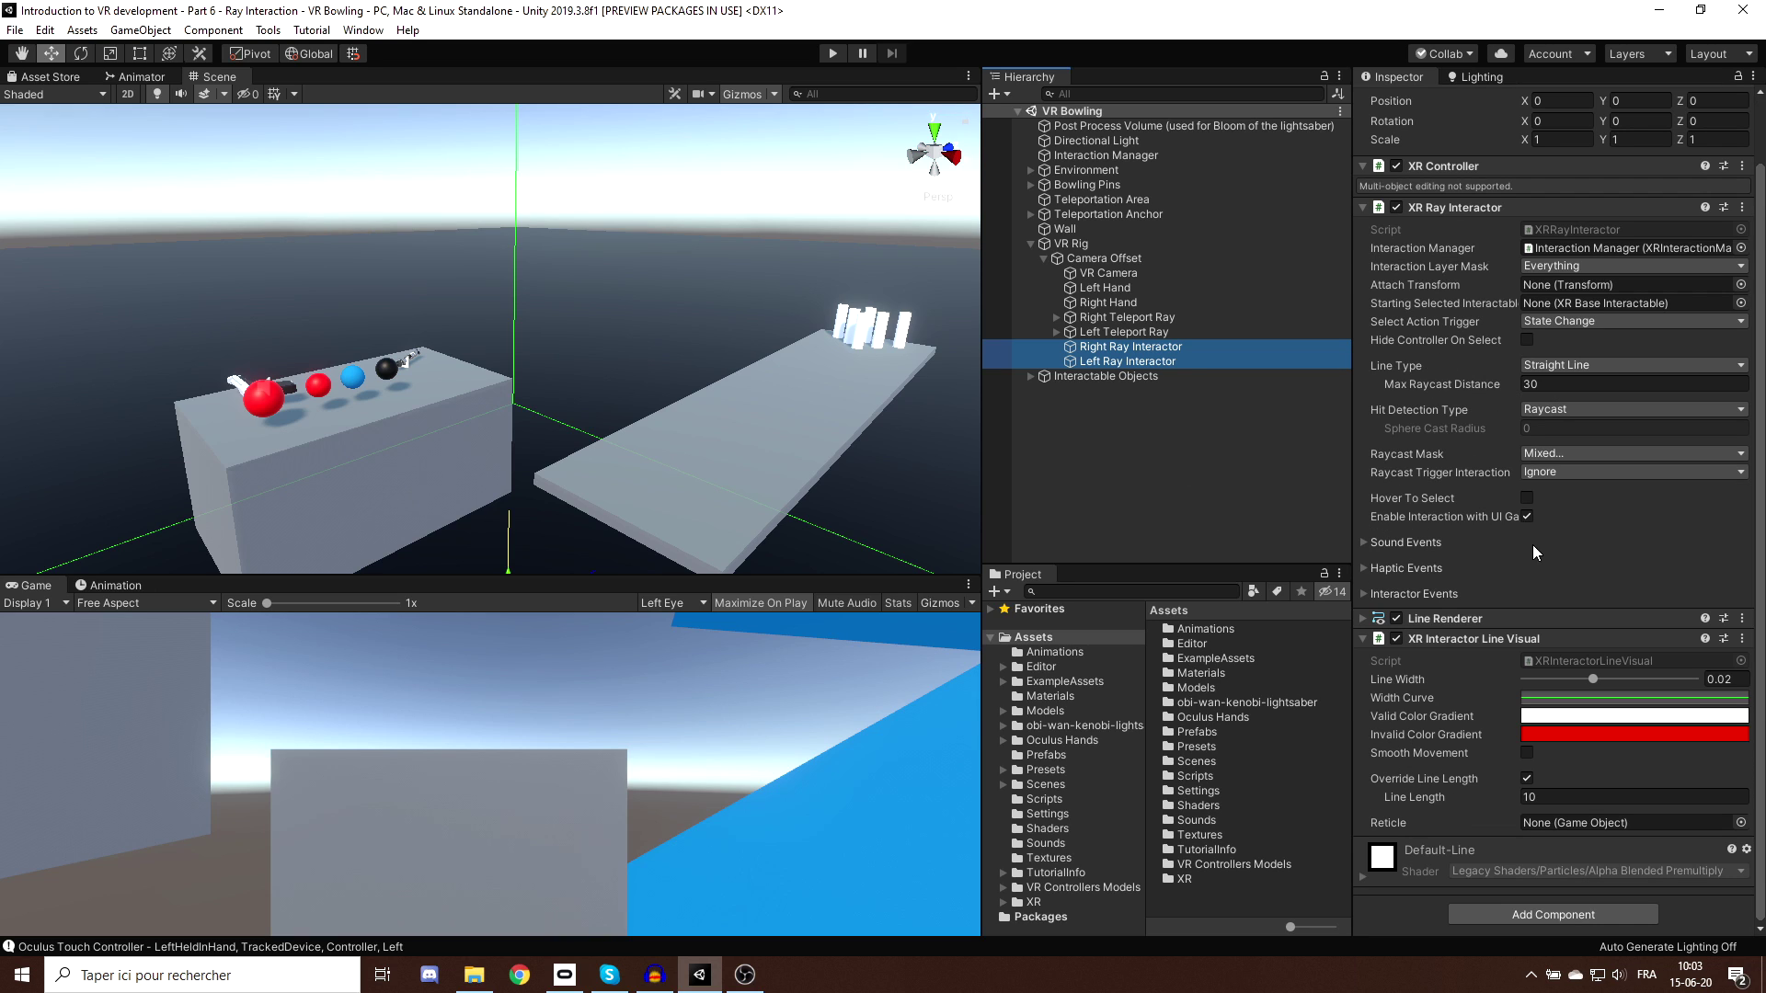
pyautogui.click(1519, 619)
pyautogui.scroll(-12, 1517, 610)
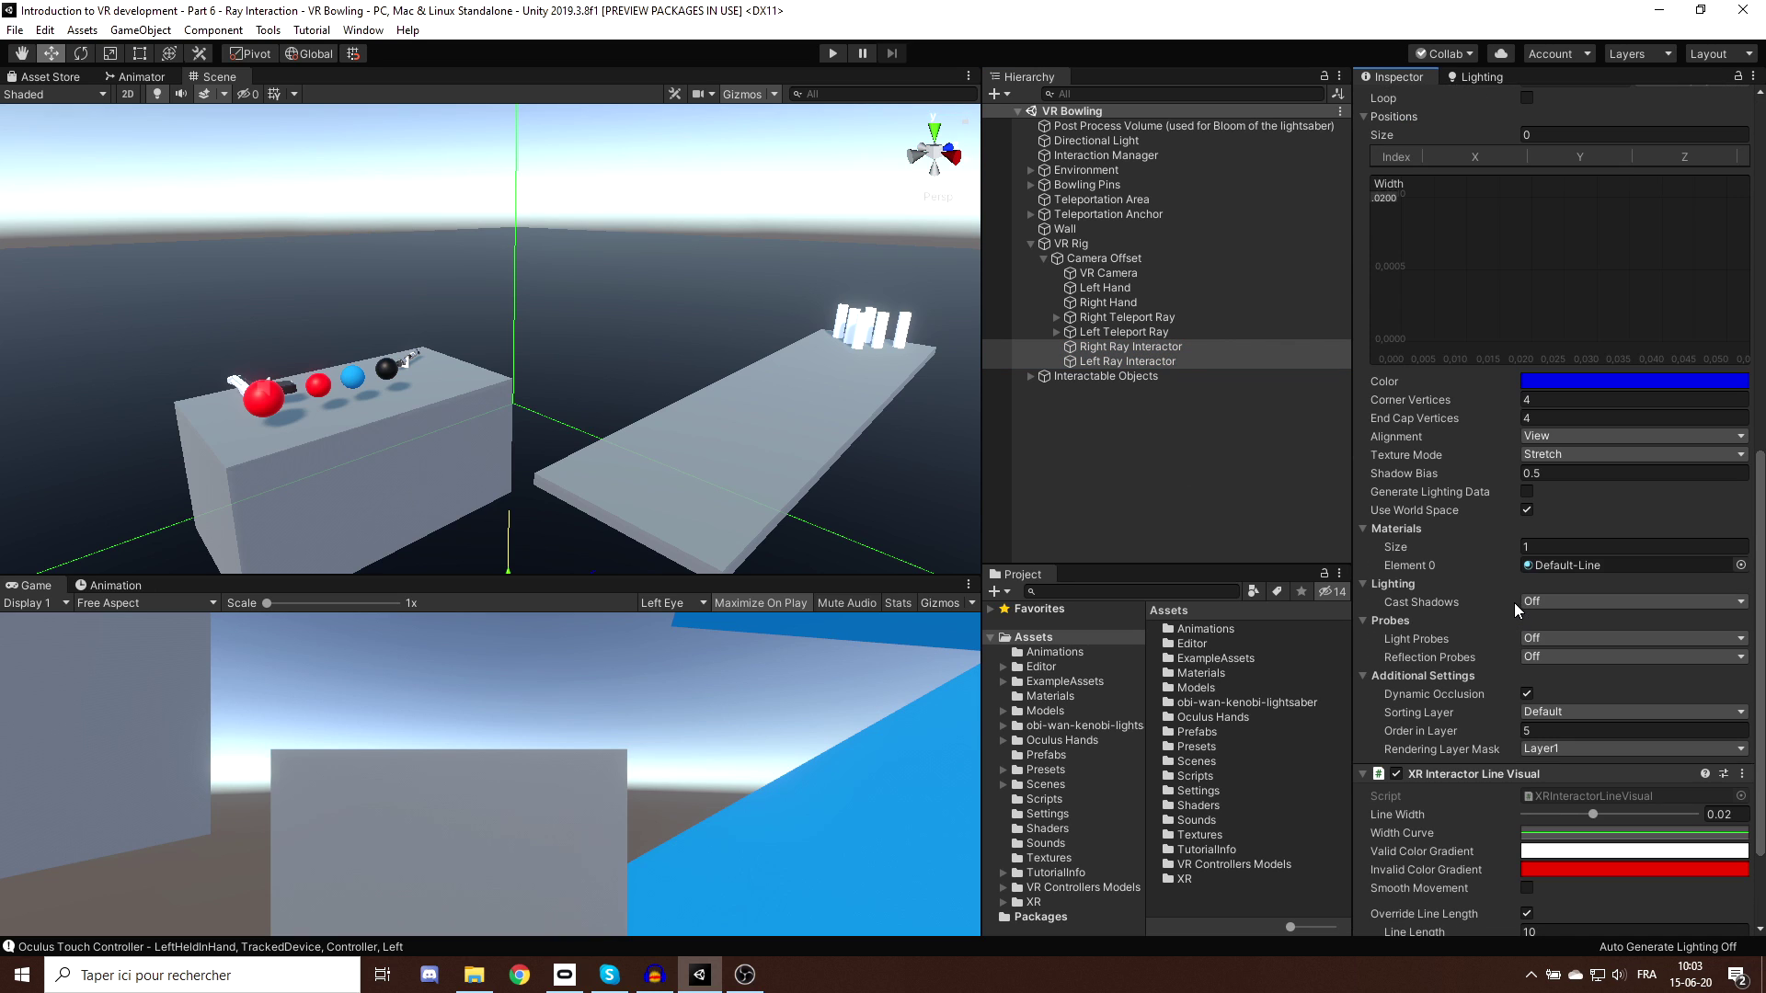
pyautogui.click(1740, 564)
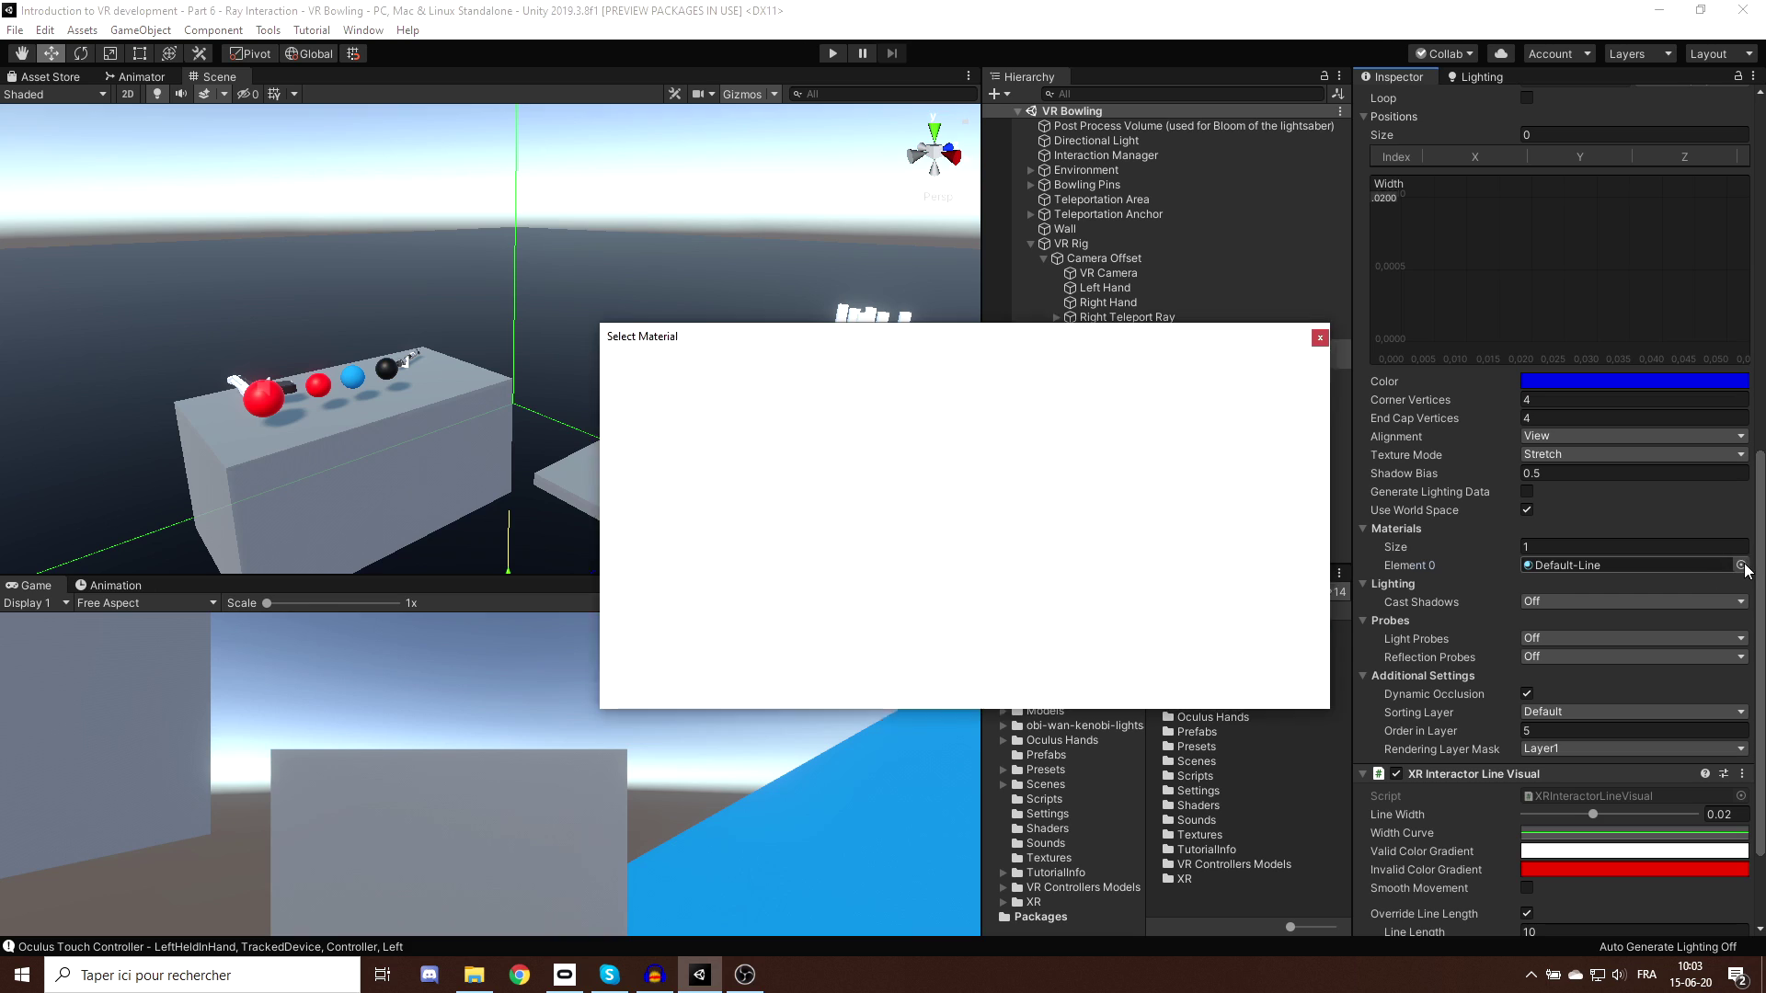
pyautogui.write('do')
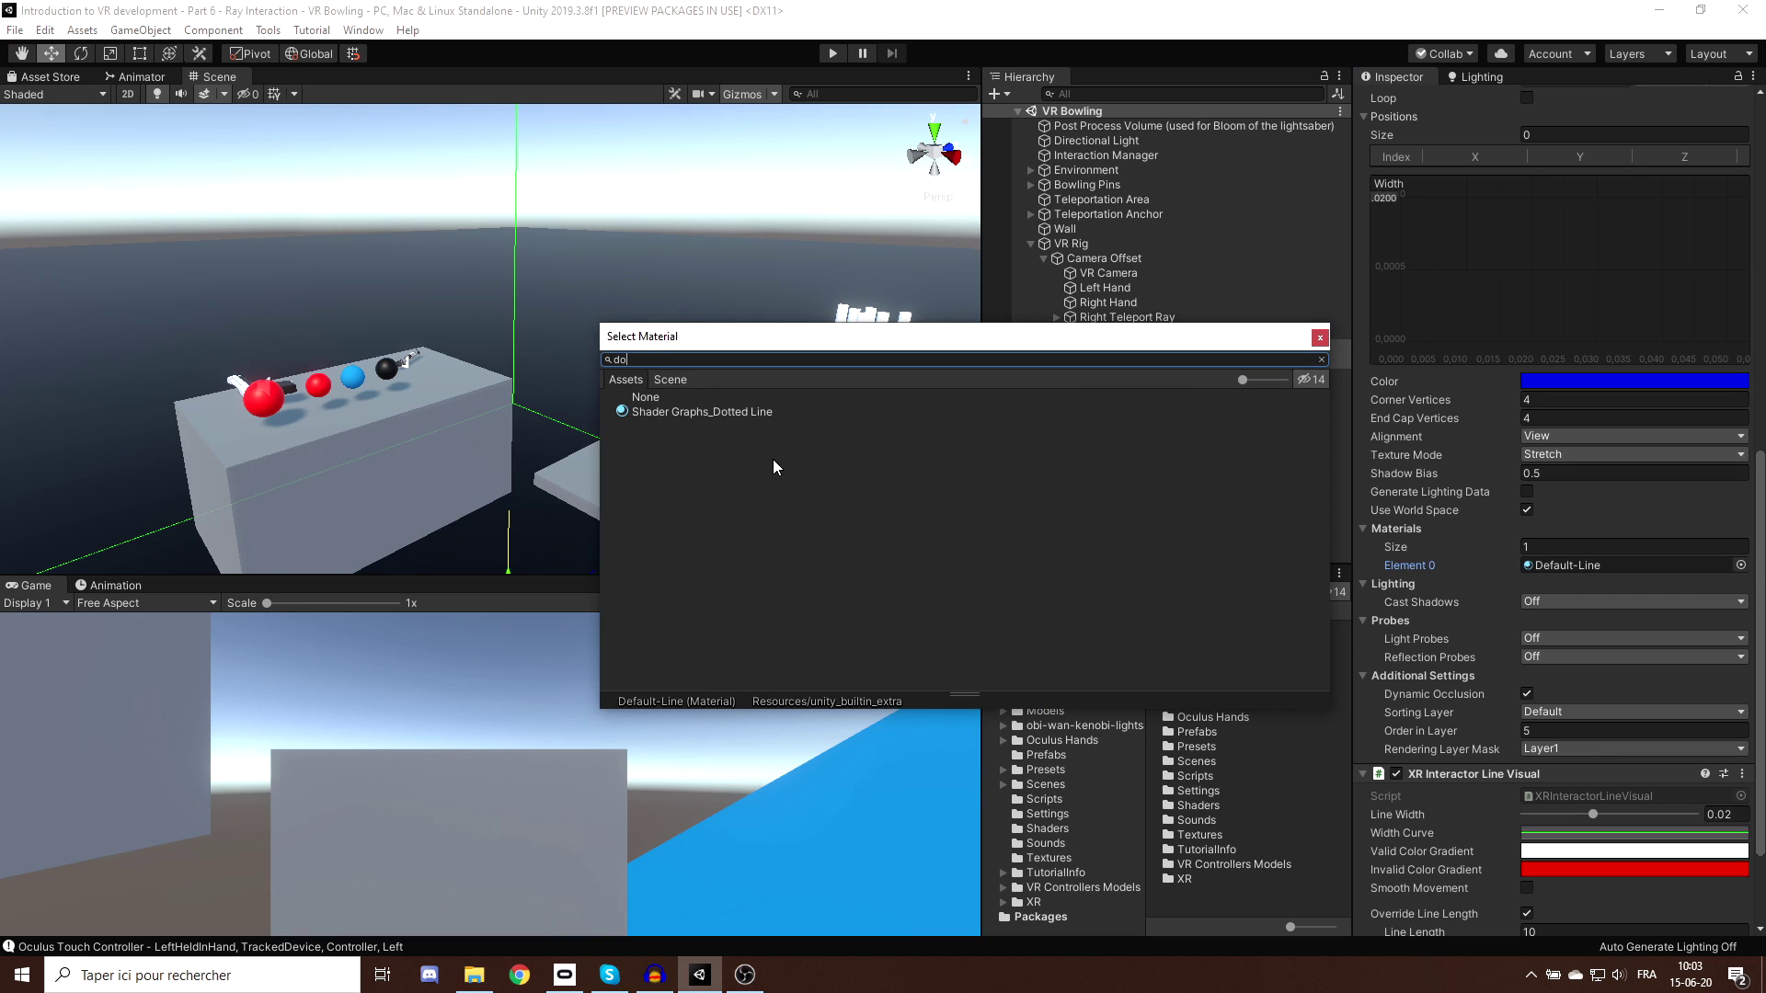
pyautogui.doubleClick(728, 414)
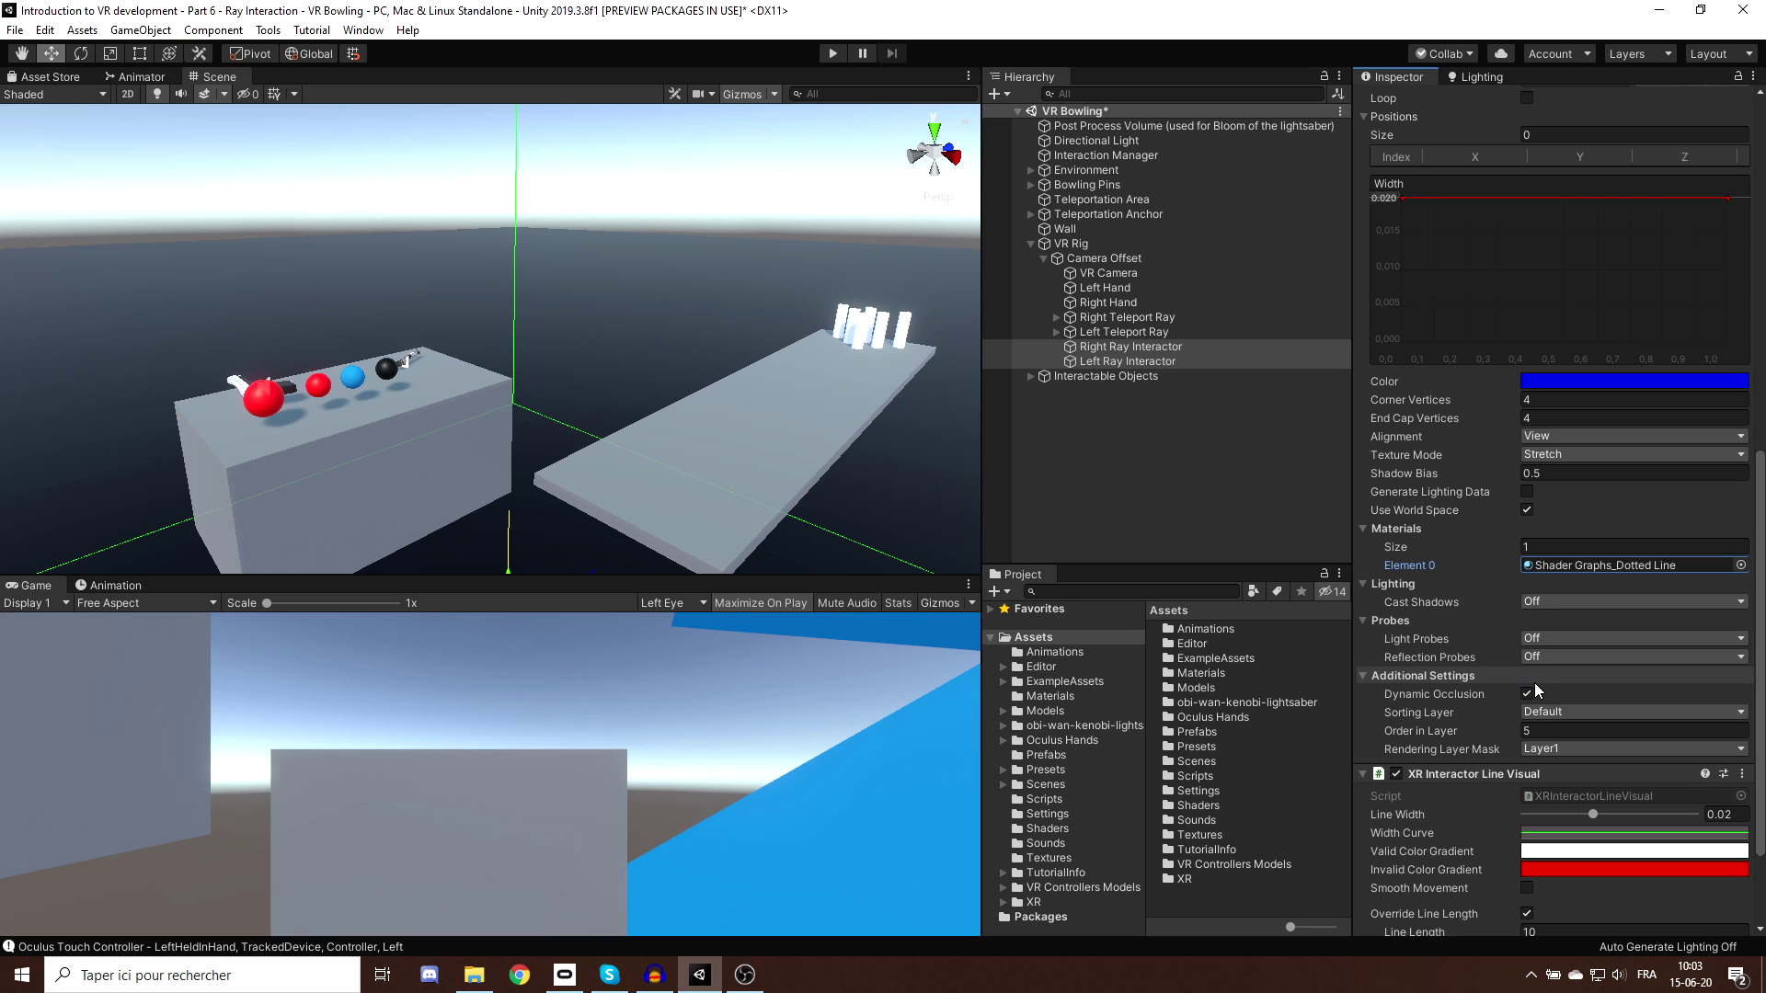
pyautogui.scroll(-3, 1534, 713)
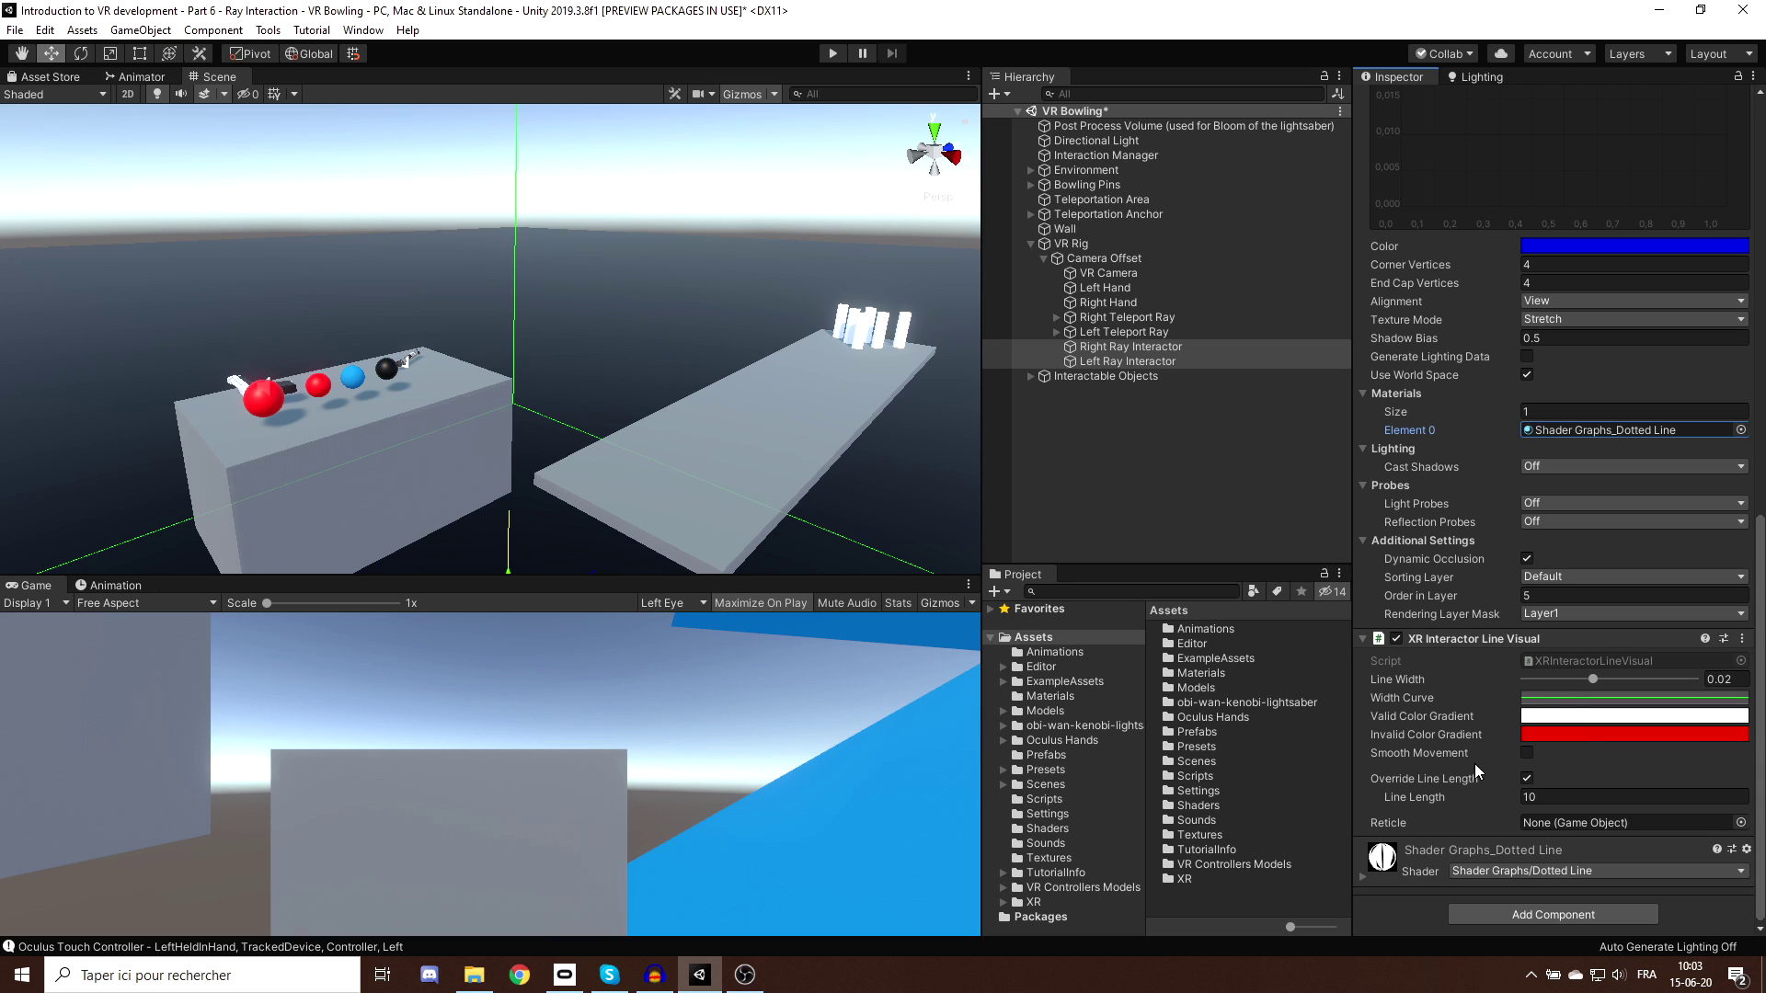
# Set both Invalid Color Gradient alpha keys to 0, then test the dotted rays in play mode.
pyautogui.click(1572, 741)
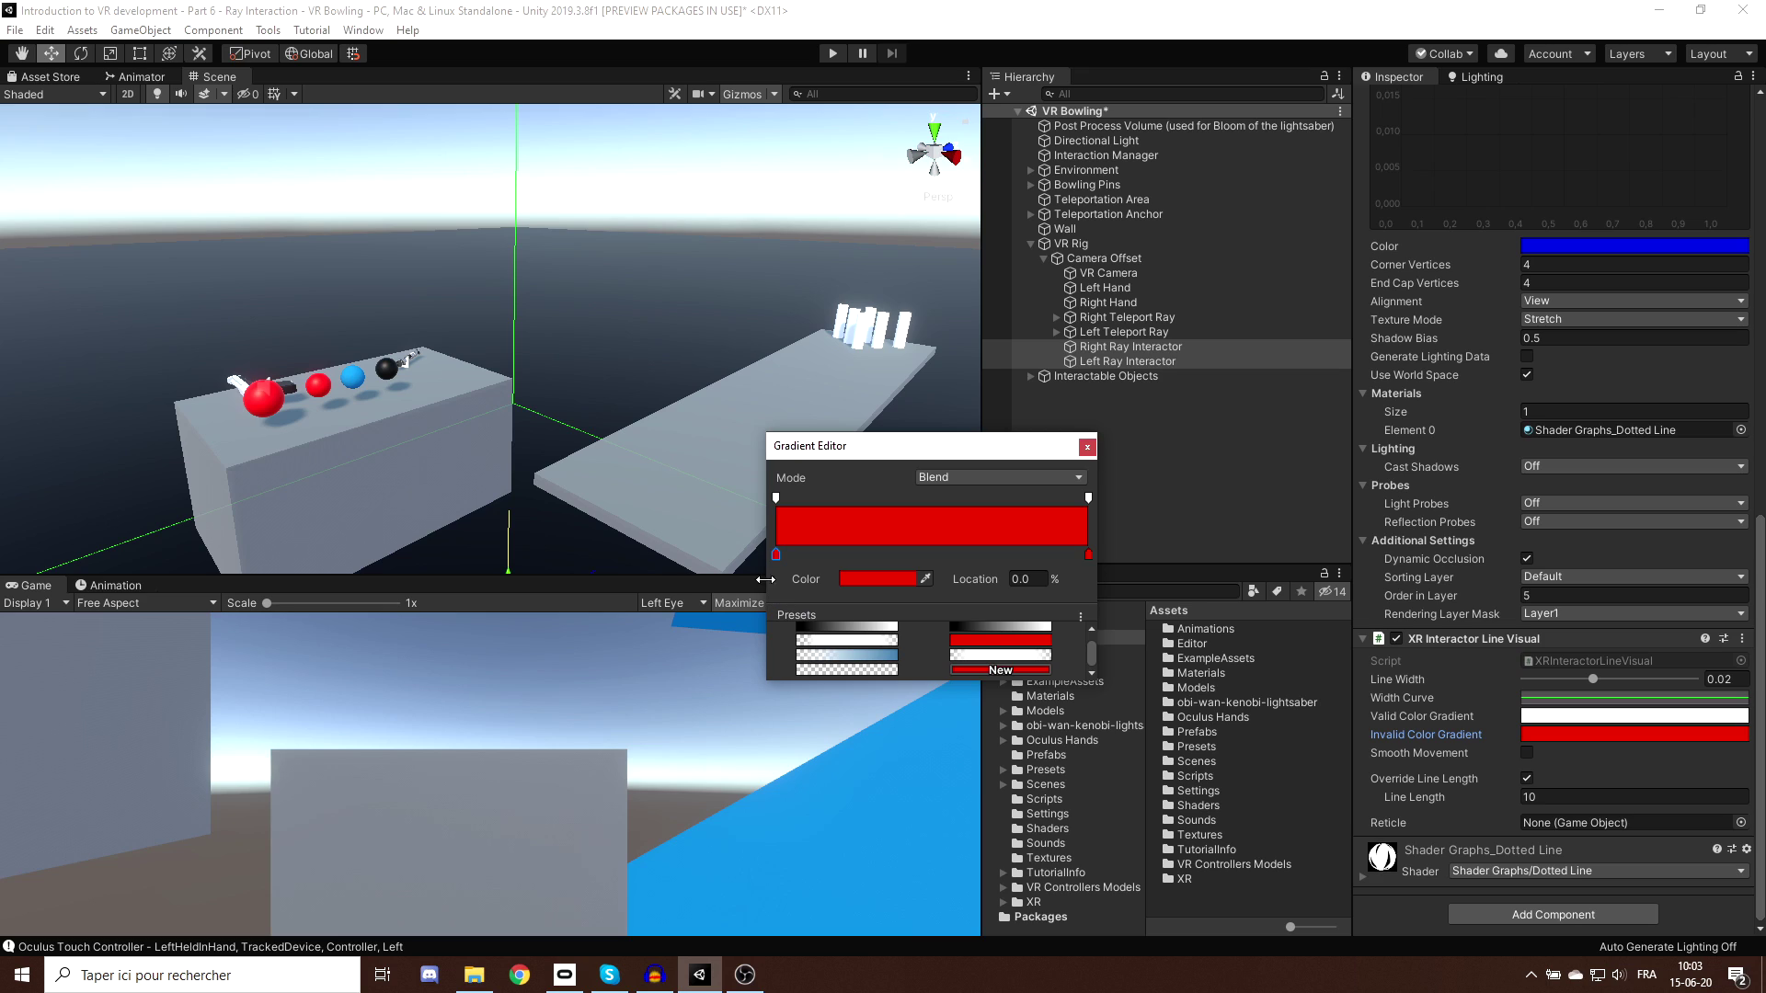
pyautogui.click(777, 496)
pyautogui.moveTo(894, 580); pyautogui.dragTo(818, 582)
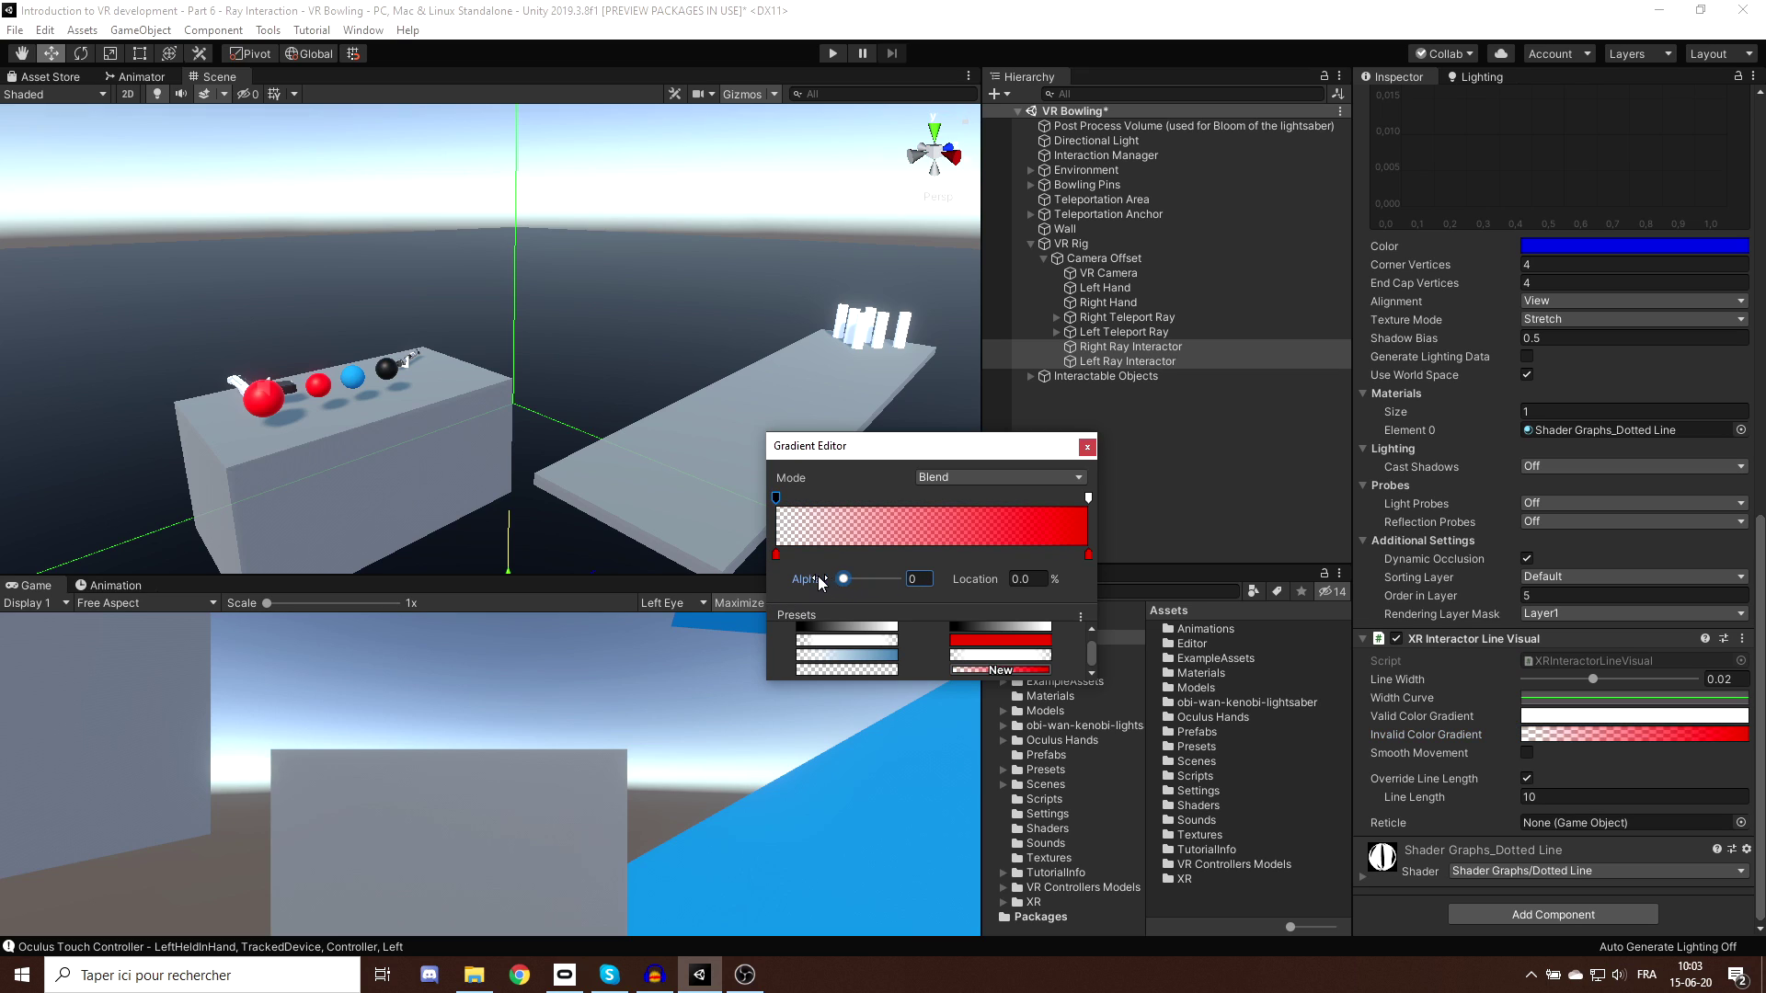
pyautogui.click(1089, 497)
pyautogui.moveTo(897, 581); pyautogui.dragTo(831, 585)
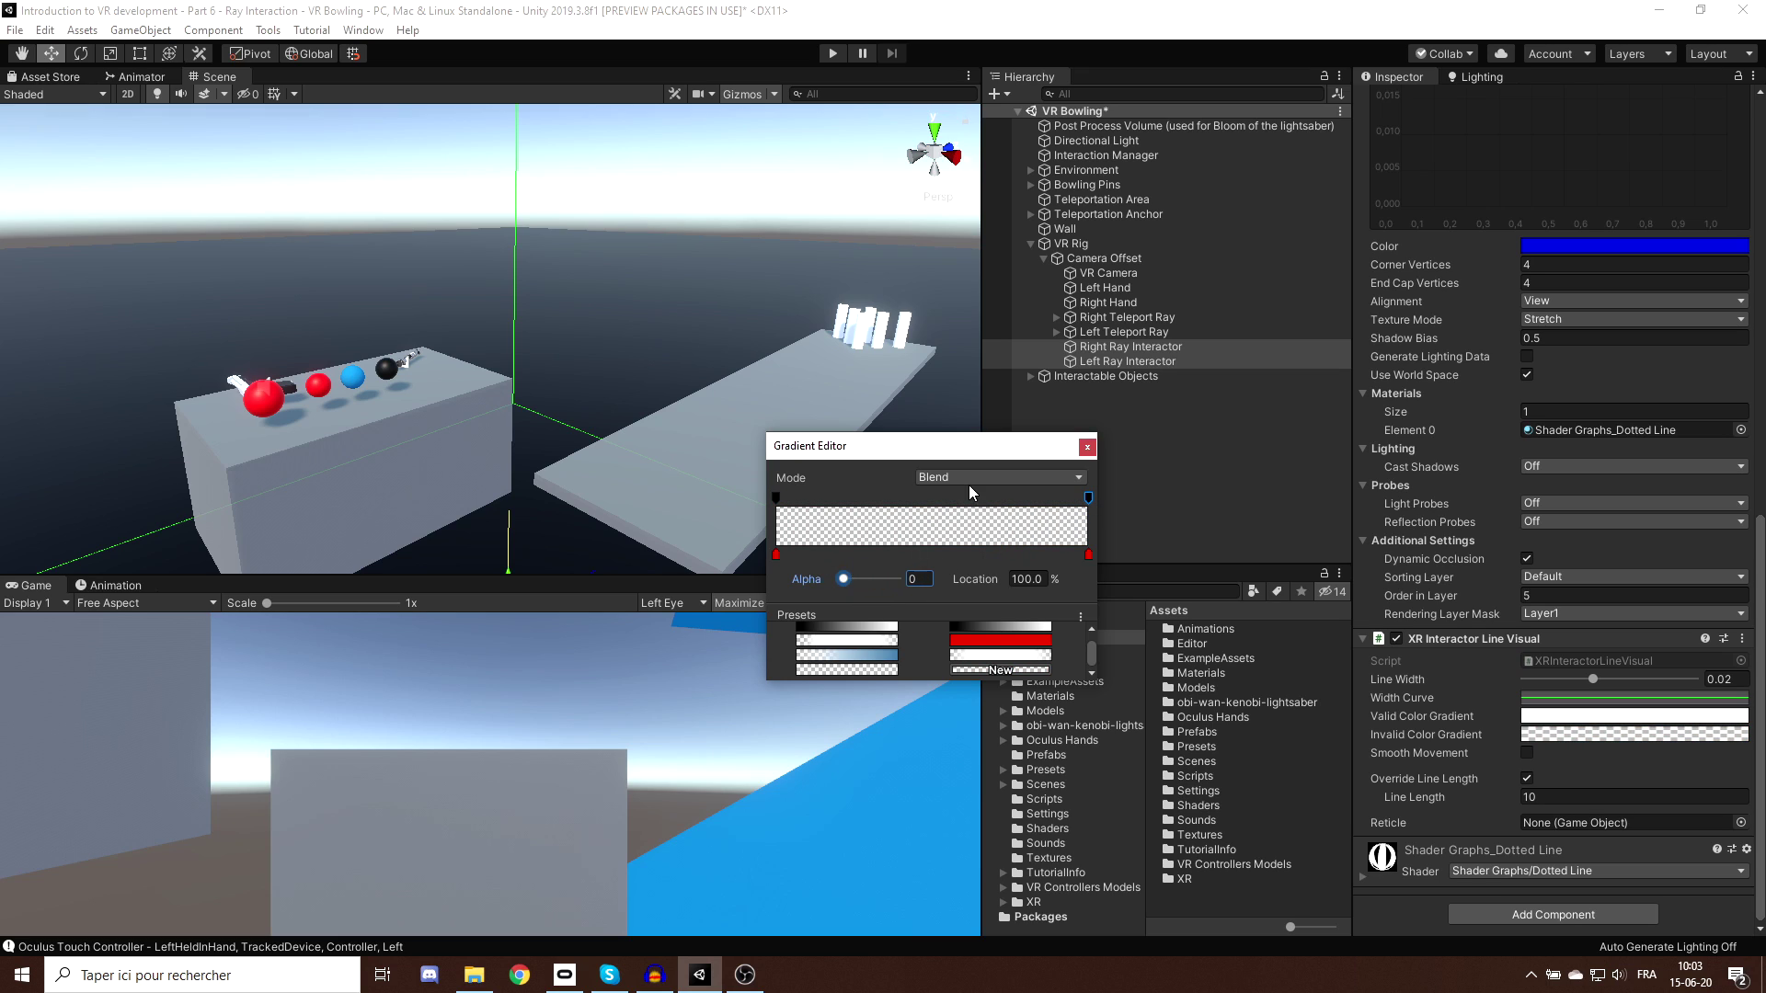
pyautogui.click(1087, 447)
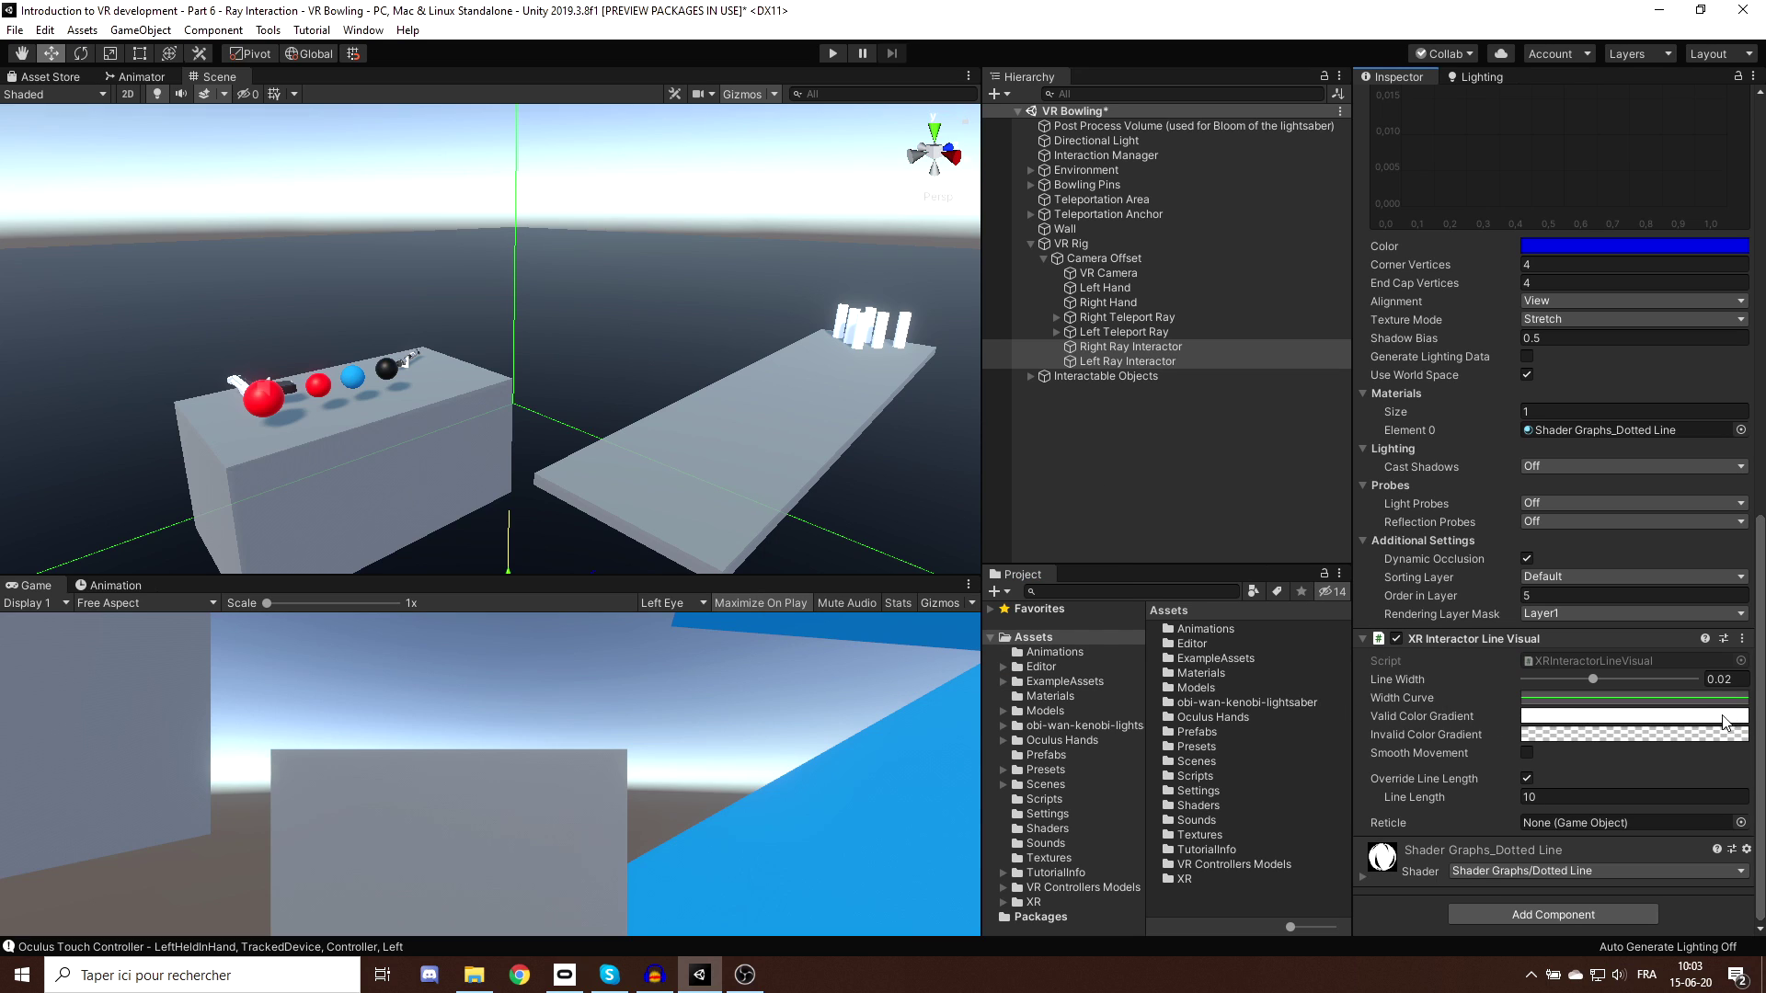
pyautogui.click(831, 54)
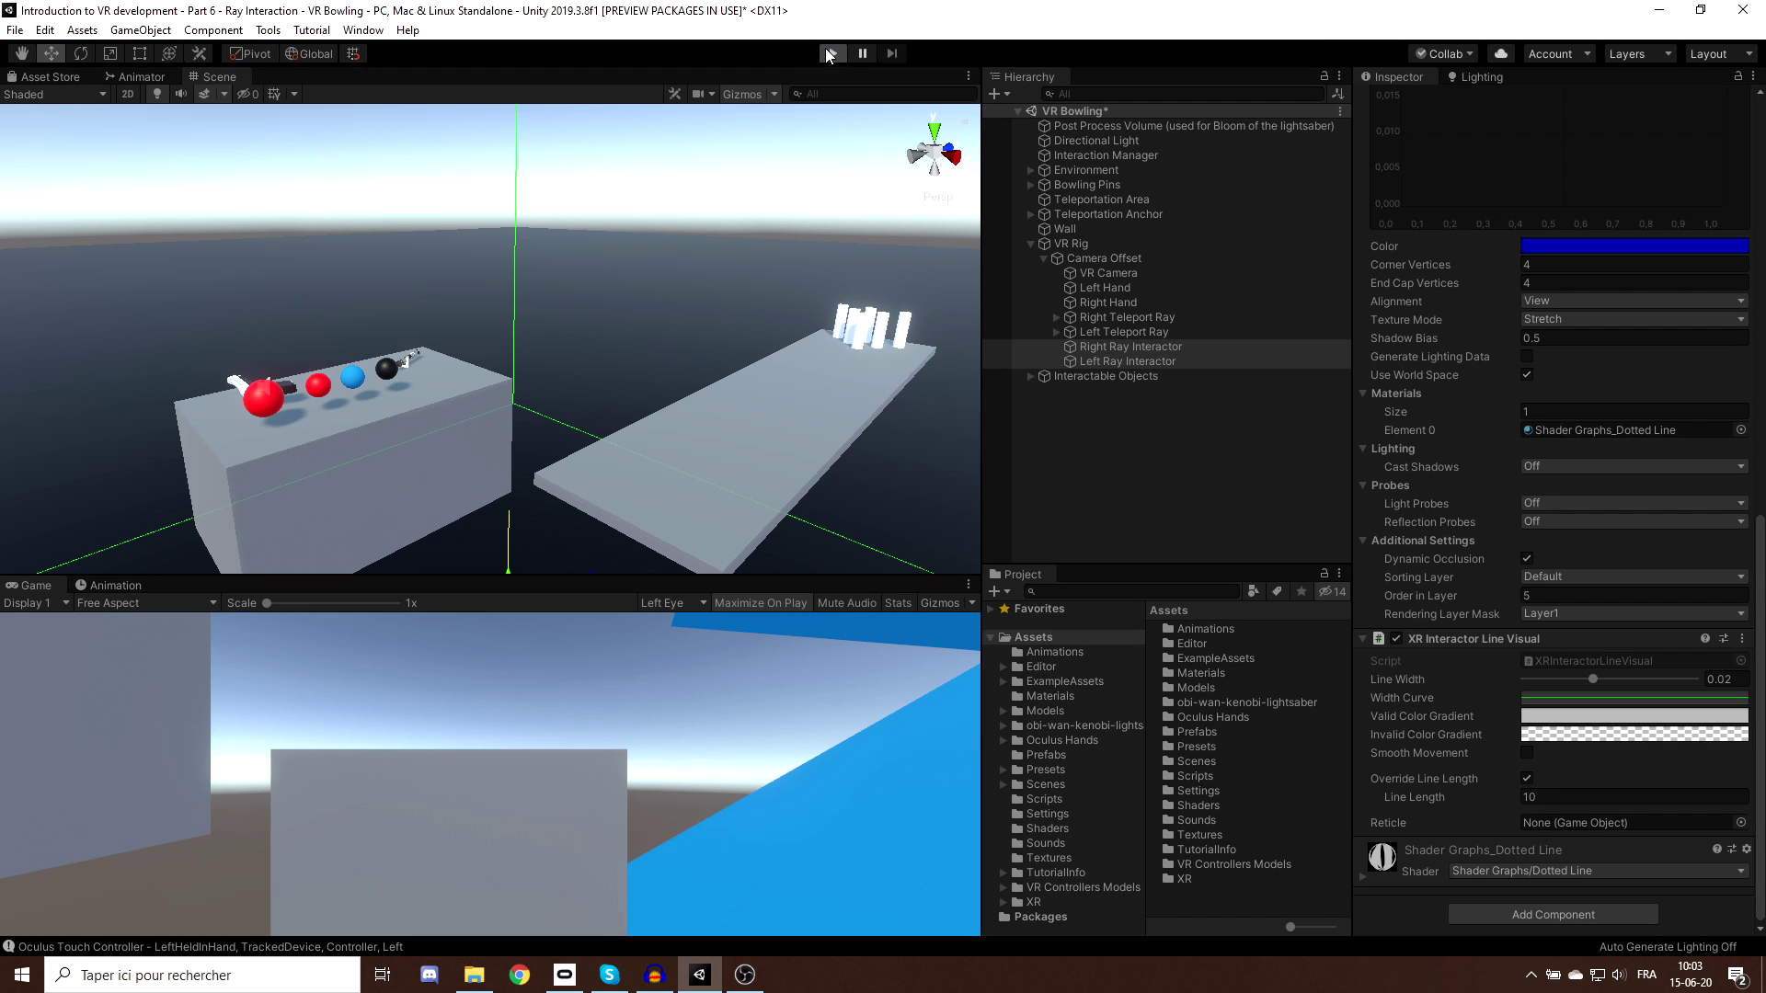